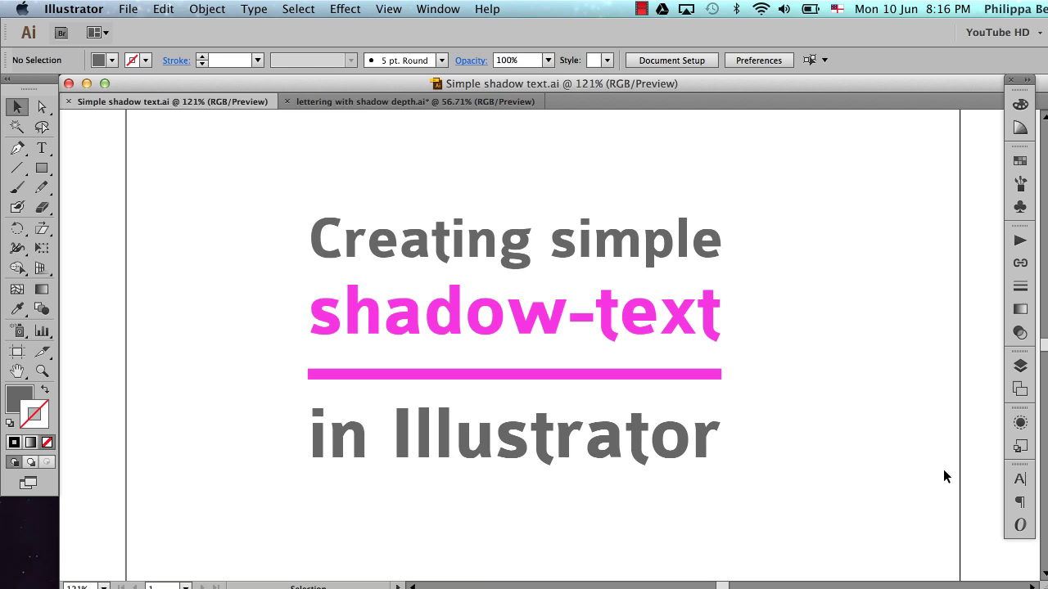
click(369, 103)
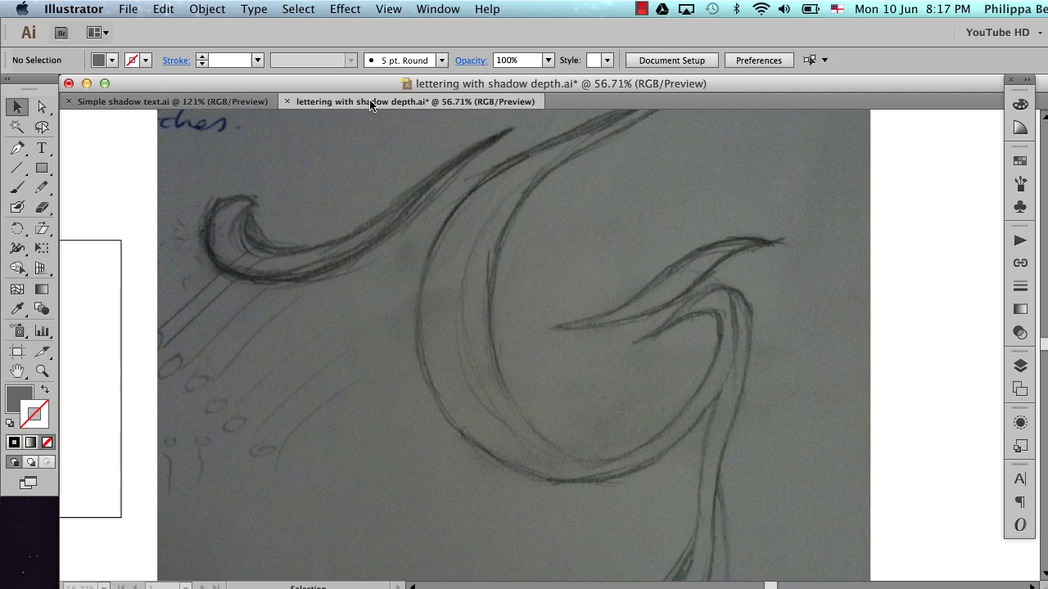
scroll(639, 377, up, 4)
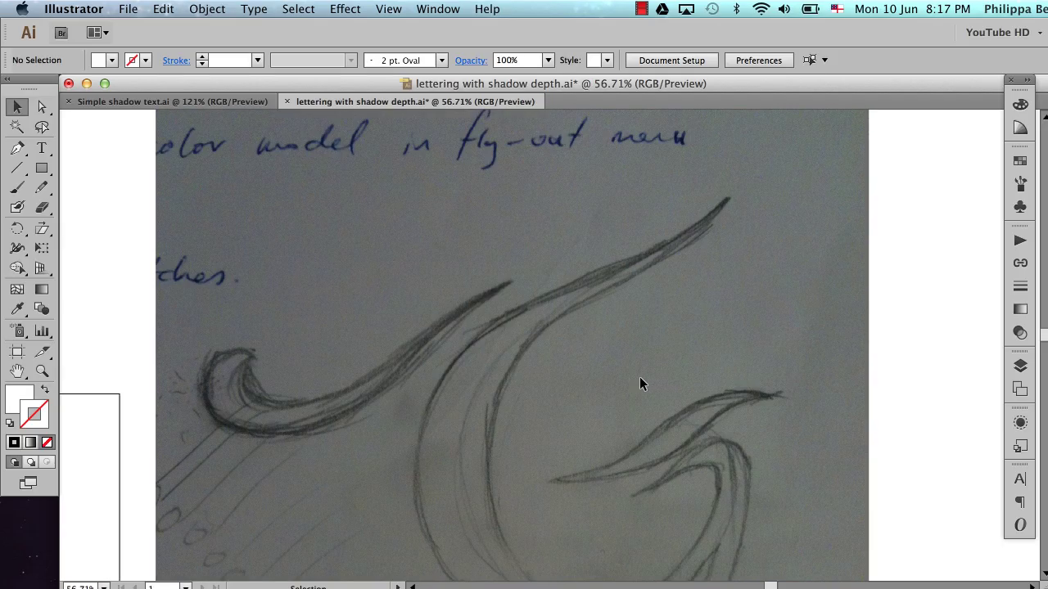
scroll(640, 381, down, 7)
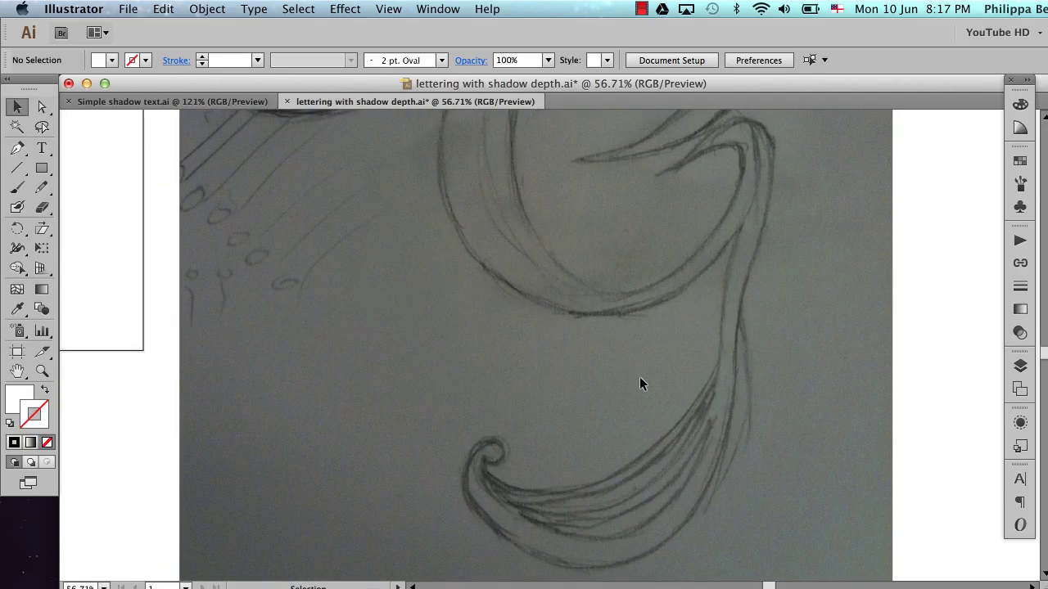
scroll(640, 383, down, 1)
scroll(639, 383, up, 5)
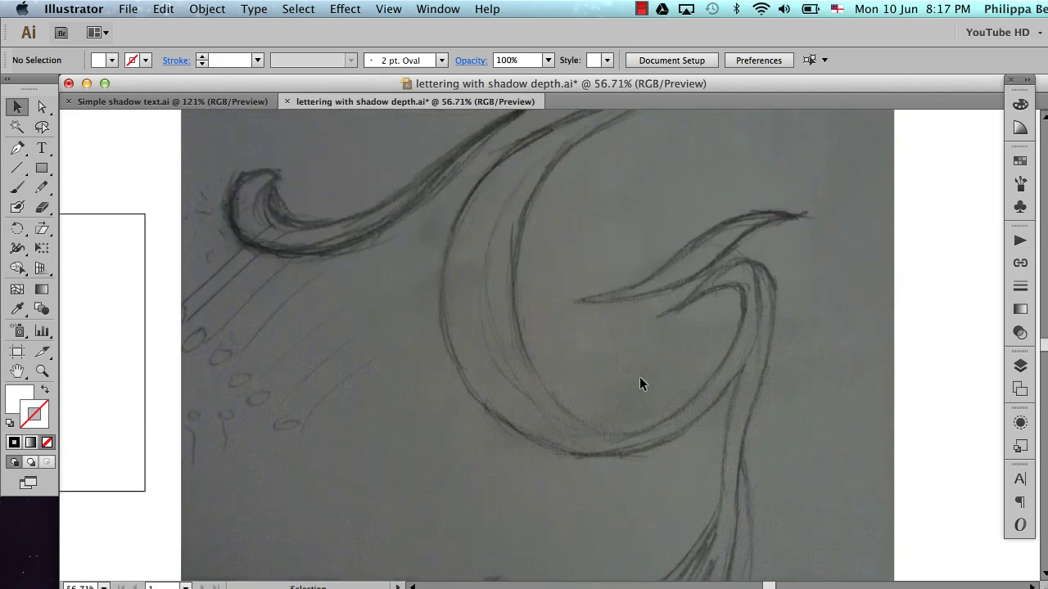
scroll(640, 380, up, 4)
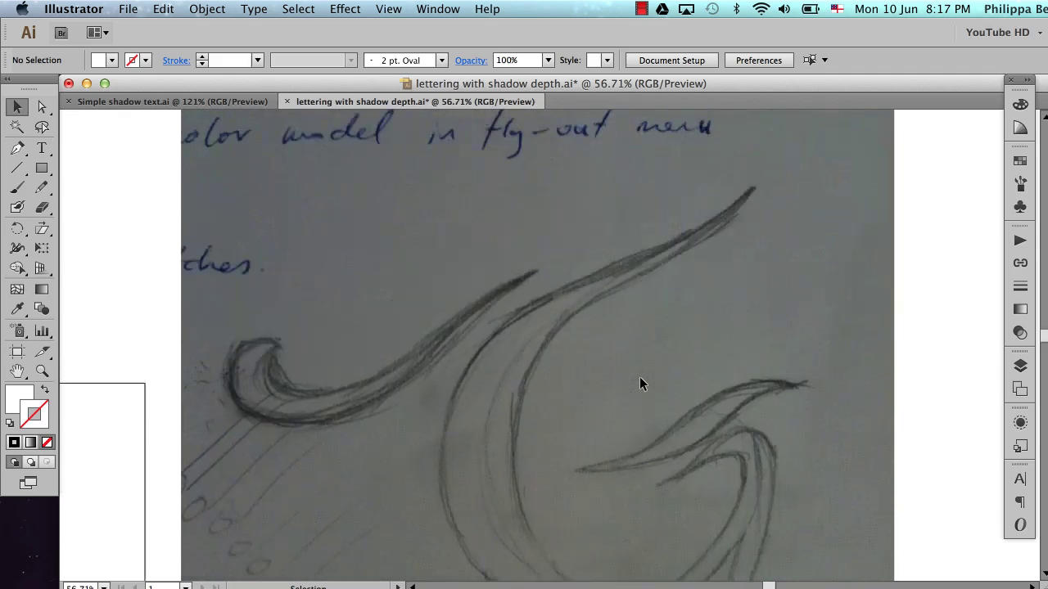
scroll(640, 382, down, 10)
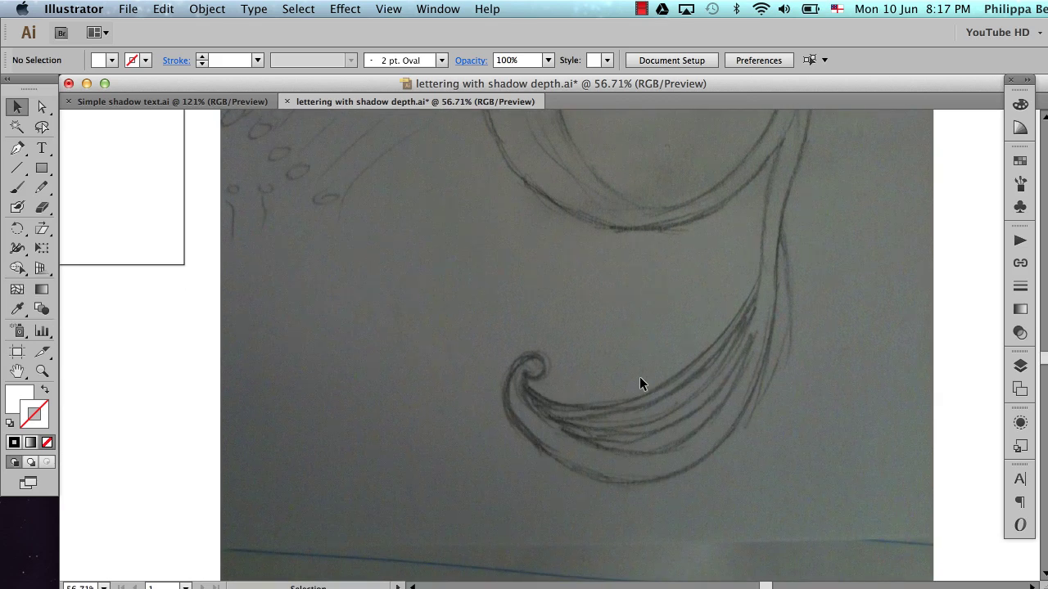
scroll(640, 383, up, 3)
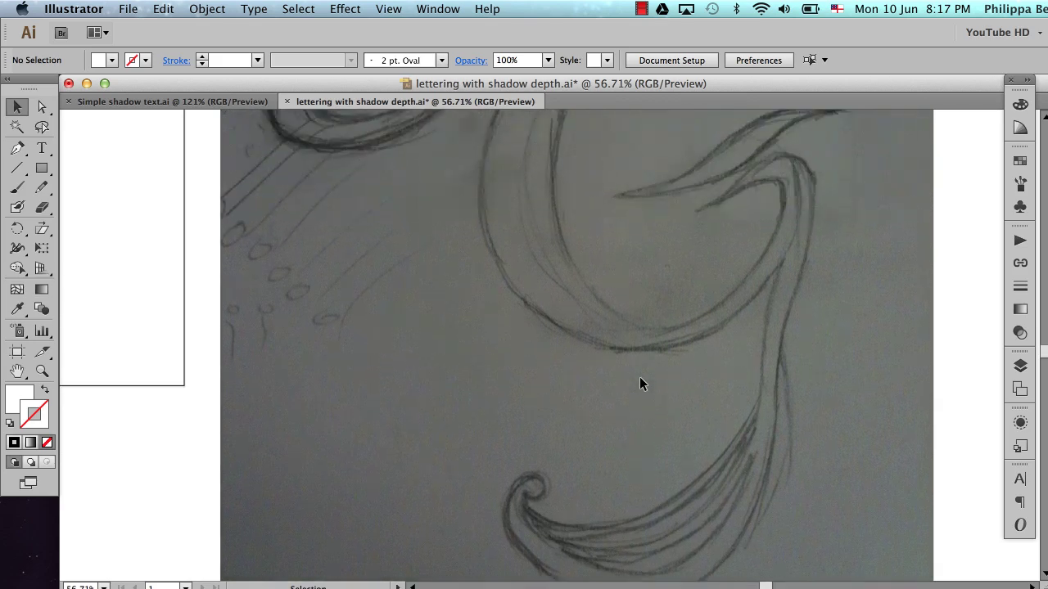
scroll(640, 382, up, 6)
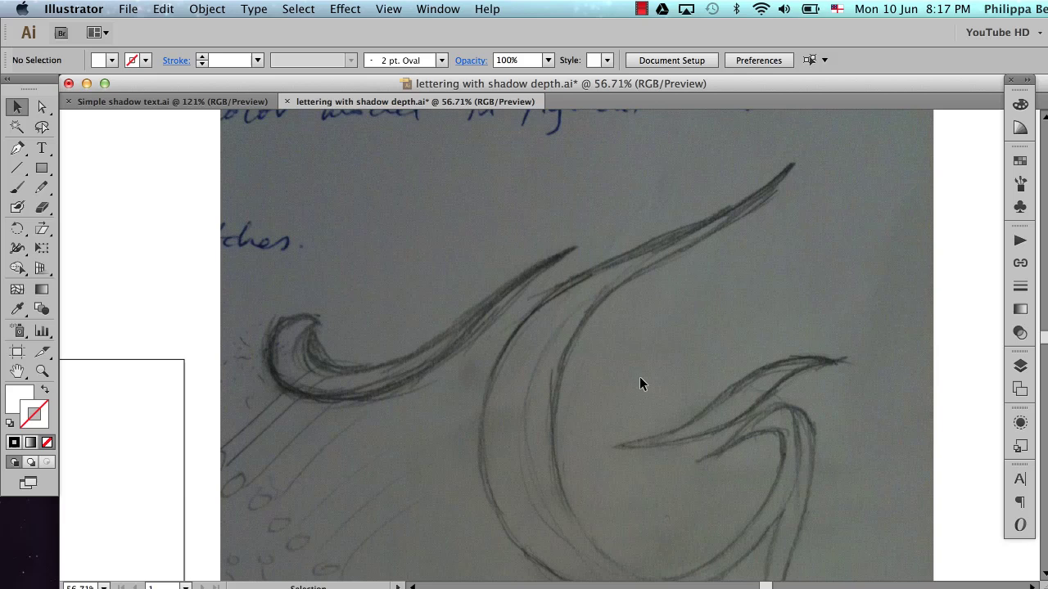
alt+super+click(692, 358)
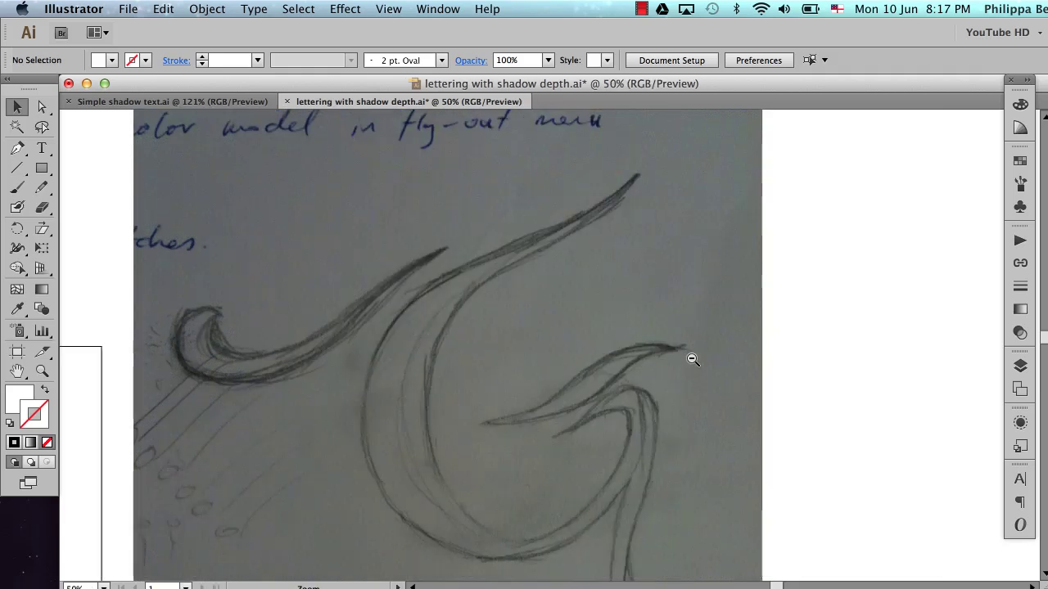
Step: Zoom out to the whole page and turn on the 'letter' layer in the Layers panel
alt+super+click(692, 358)
scroll(691, 357, left, 6)
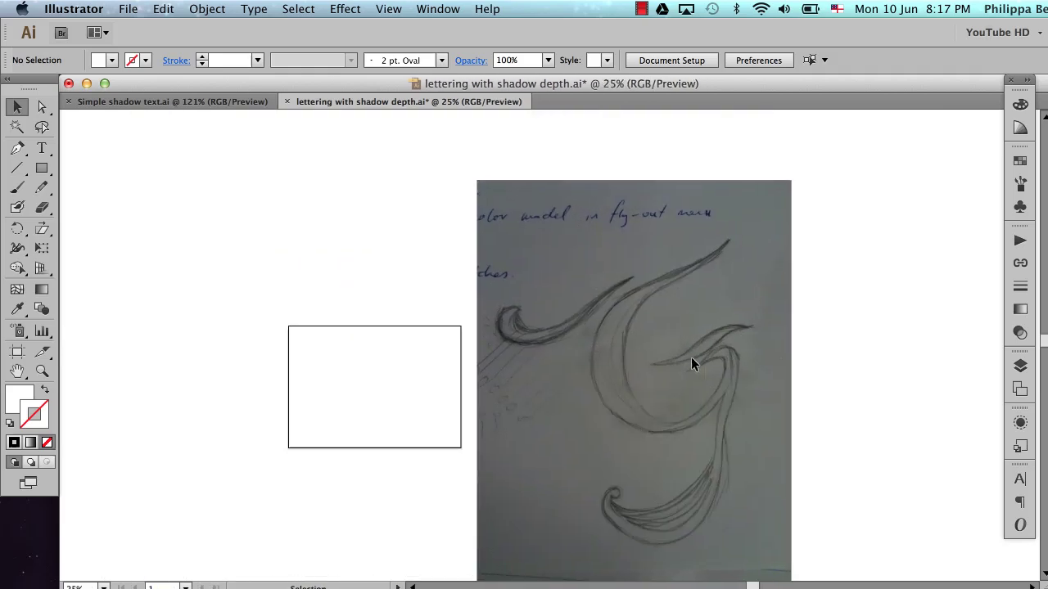
scroll(690, 357, down, 2)
click(1020, 366)
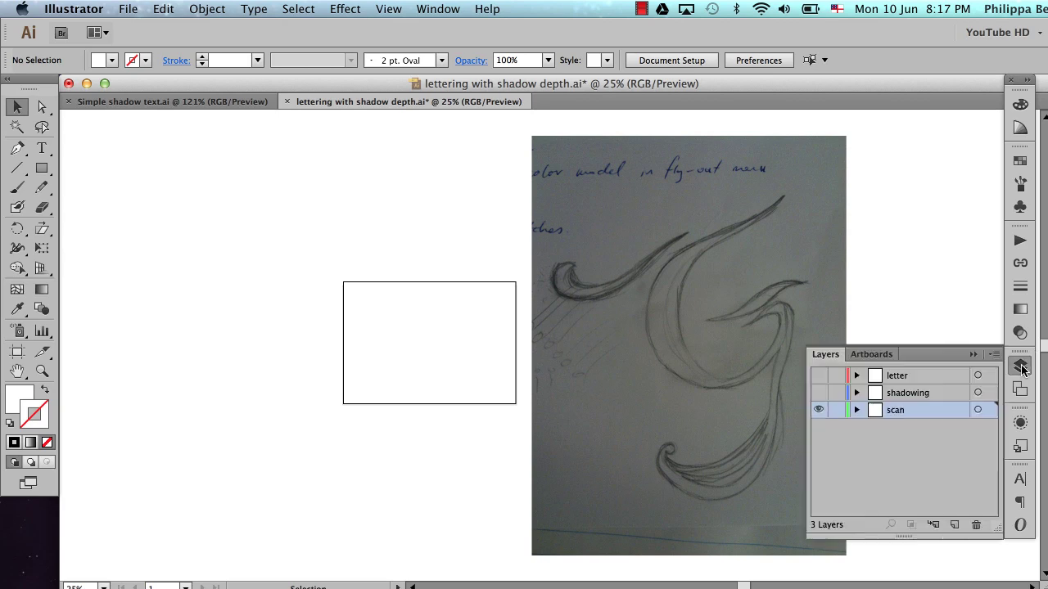
click(819, 376)
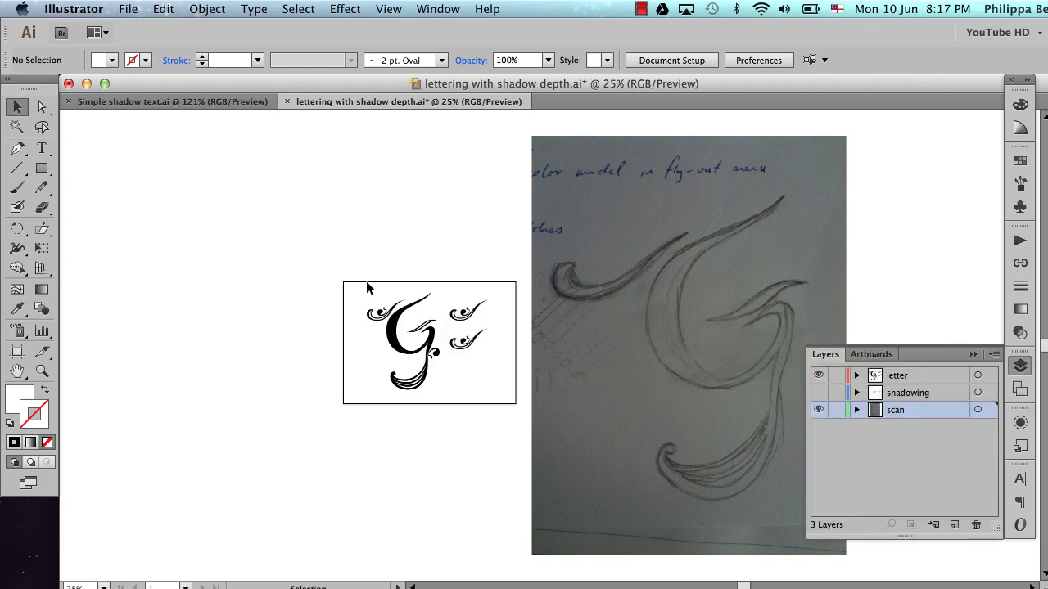
Step: Zoom in to 100% on the traced G lettering and select the whole G group
key(super+space)
drag(358, 262, 505, 407)
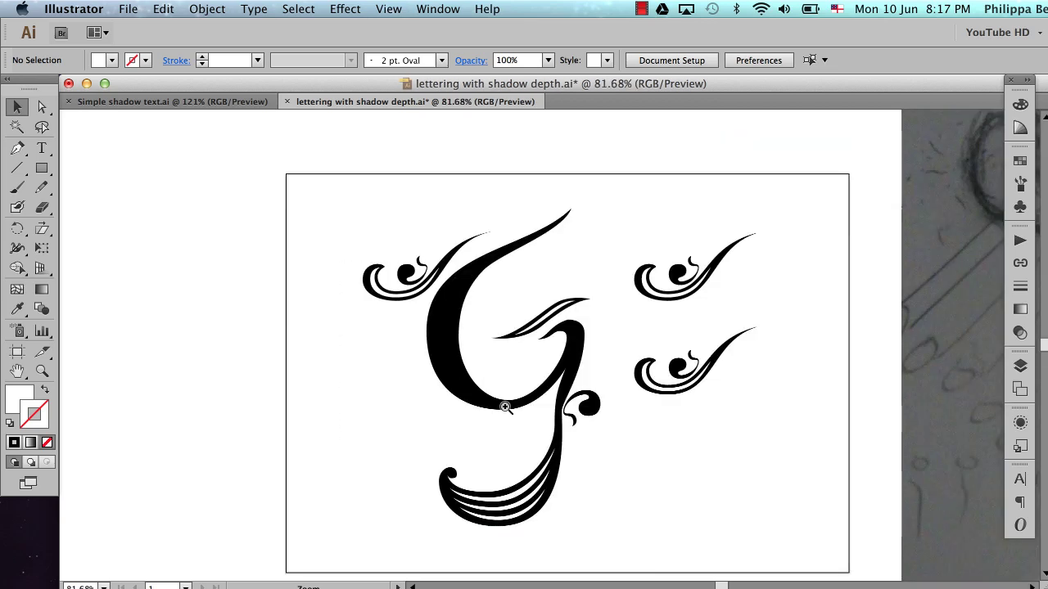
click(505, 406)
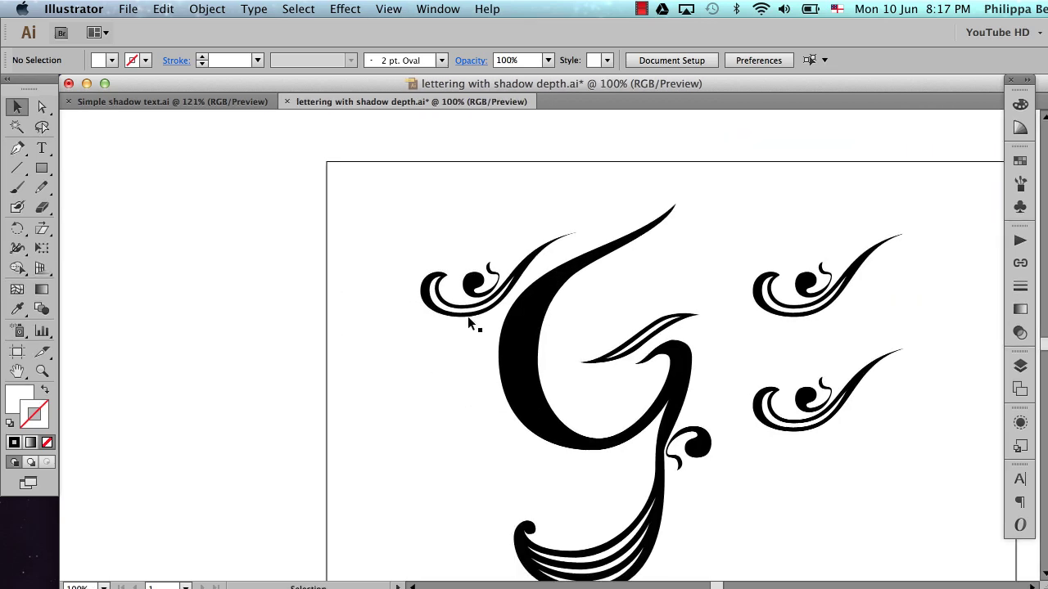
scroll(467, 319, down, 2)
click(477, 297)
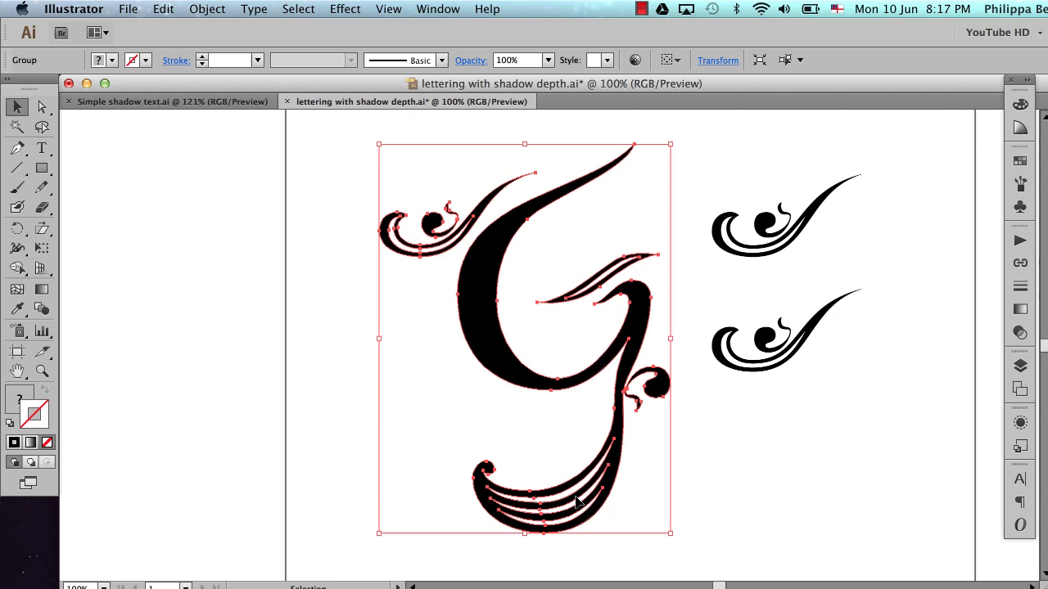
Step: Reselect the G lettering group and ungroup it into separate paths
click(658, 488)
click(610, 469)
right_click(610, 469)
click(630, 557)
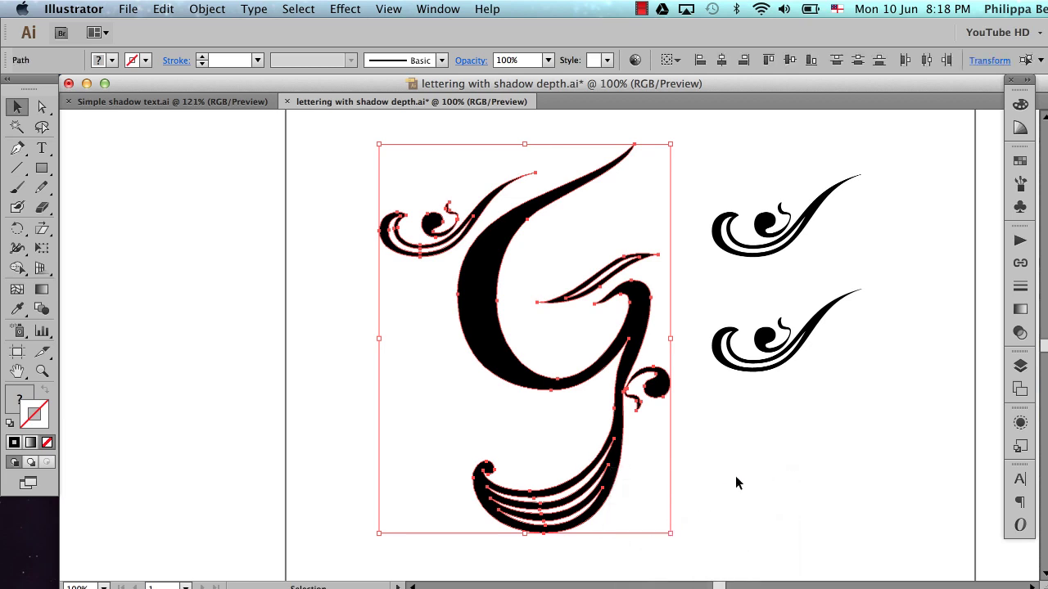
Step: Trial-move a lower-curl swash stroke left, then undo it and deselect everything
click(736, 483)
click(570, 492)
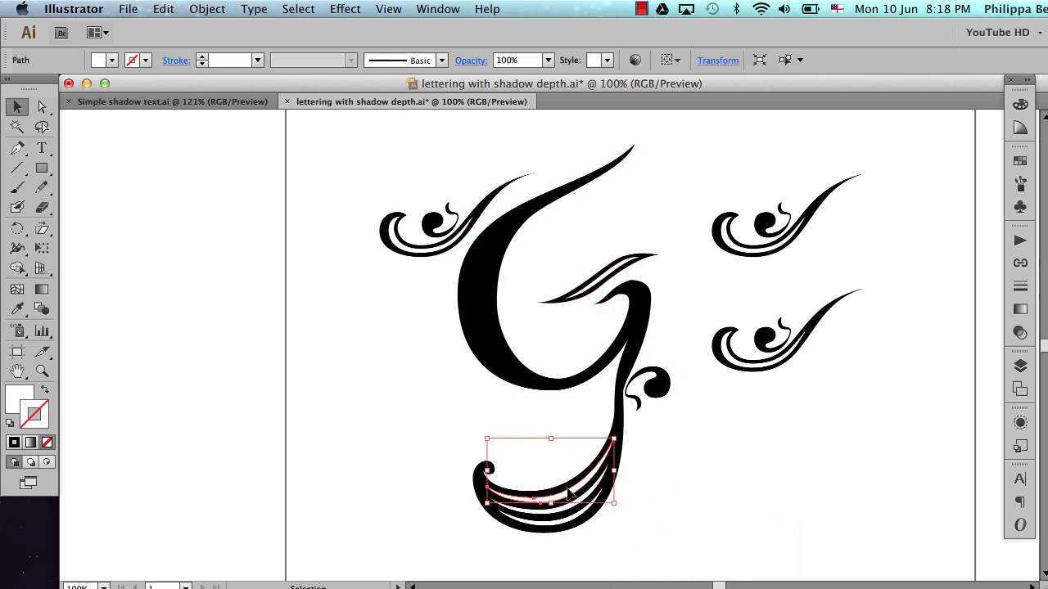
drag(574, 492, 532, 495)
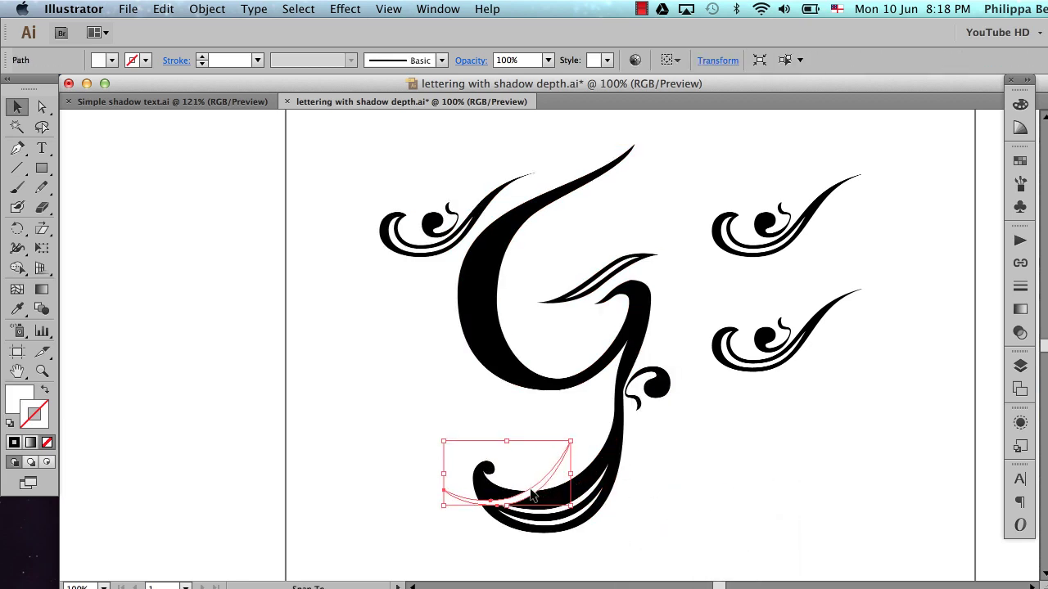
key(super+z)
key(super+z)
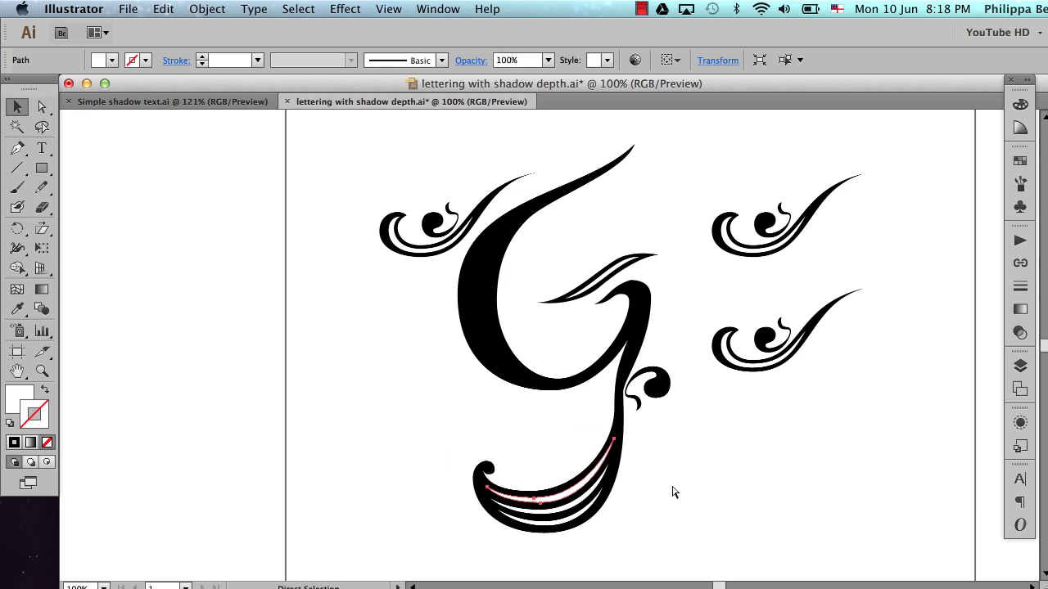
key(v)
click(682, 431)
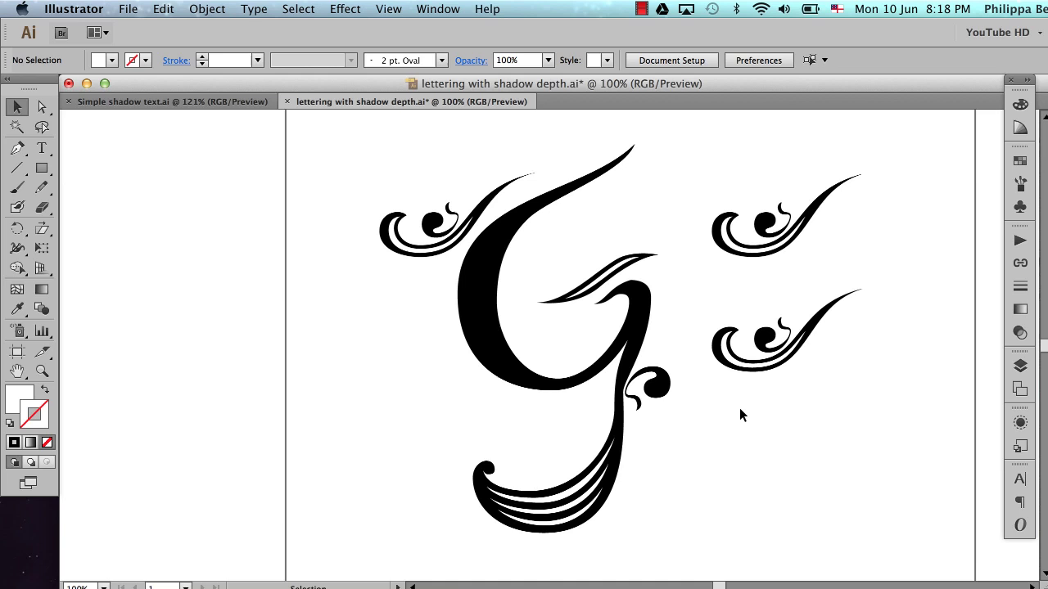
Step: Make the 'shadowing' layer visible and collapse the Layers panel
click(1020, 367)
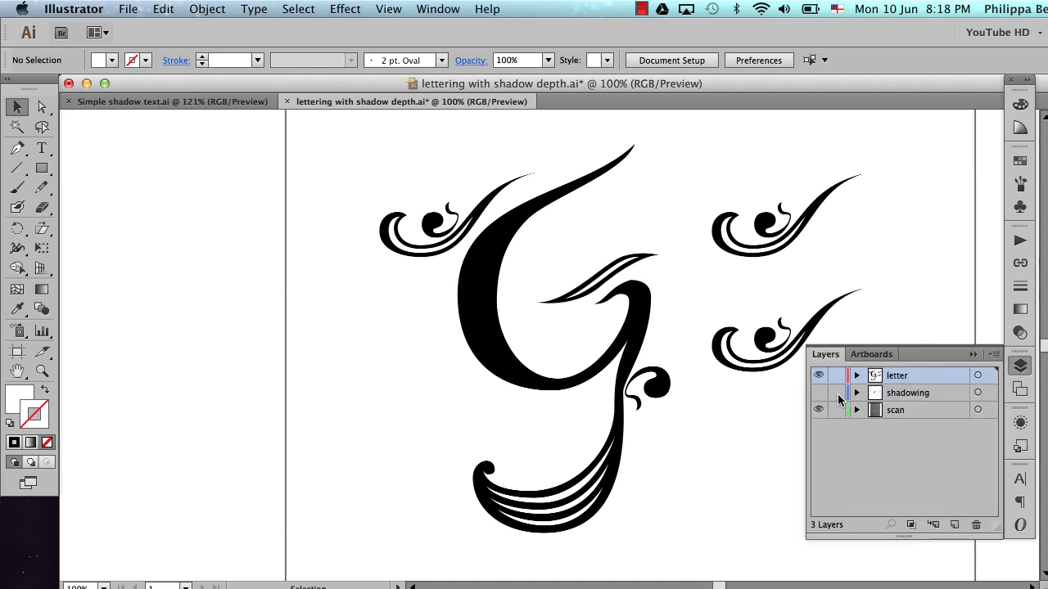
click(819, 393)
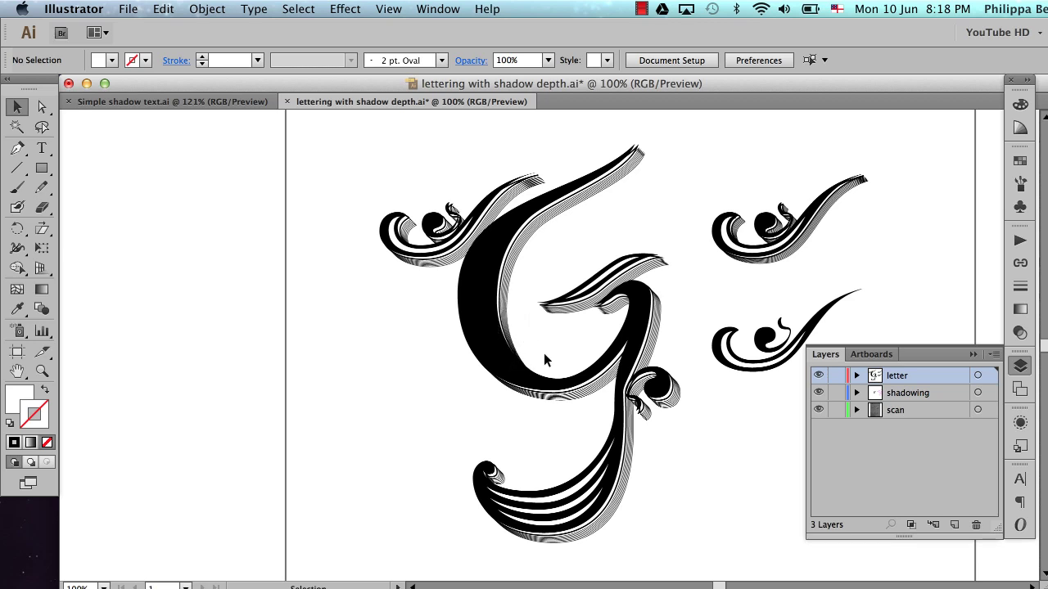
click(974, 361)
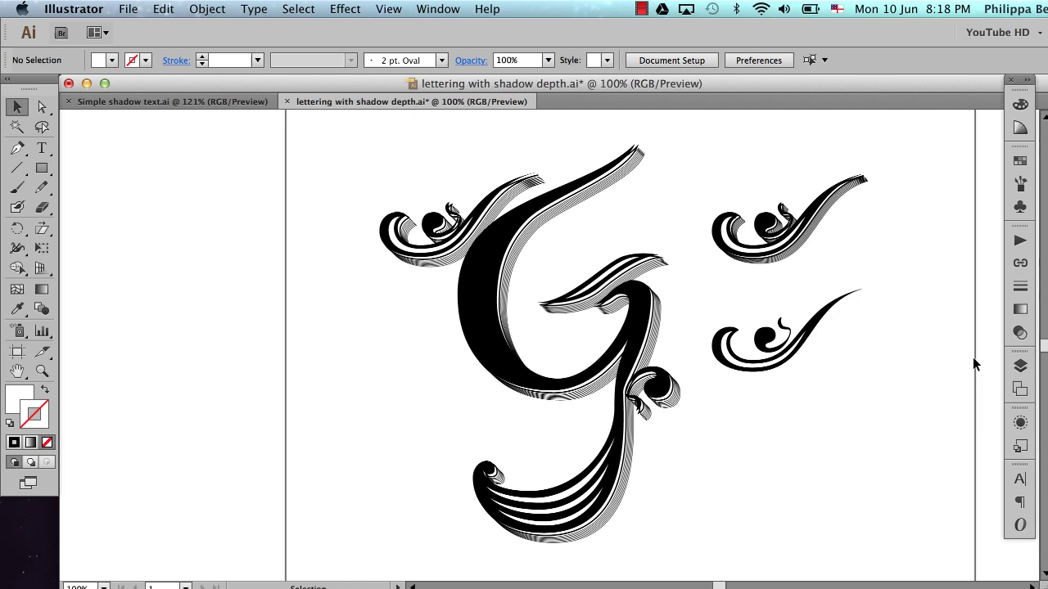
Step: Zoom in closely on the upper-left swash tip to inspect the stacked shadow lines
drag(390, 146, 689, 364)
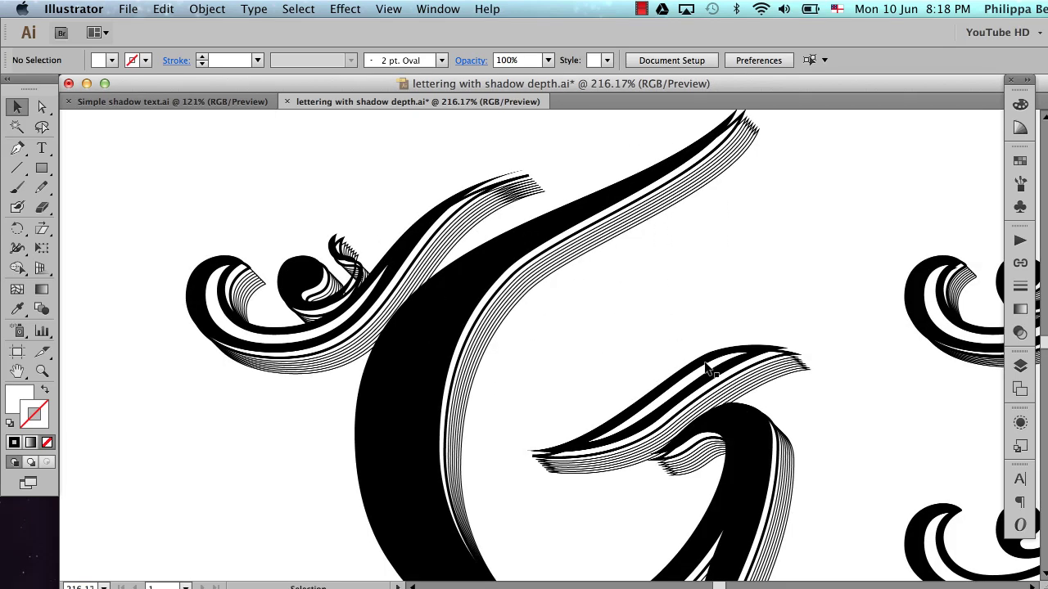
scroll(706, 367, up, 3)
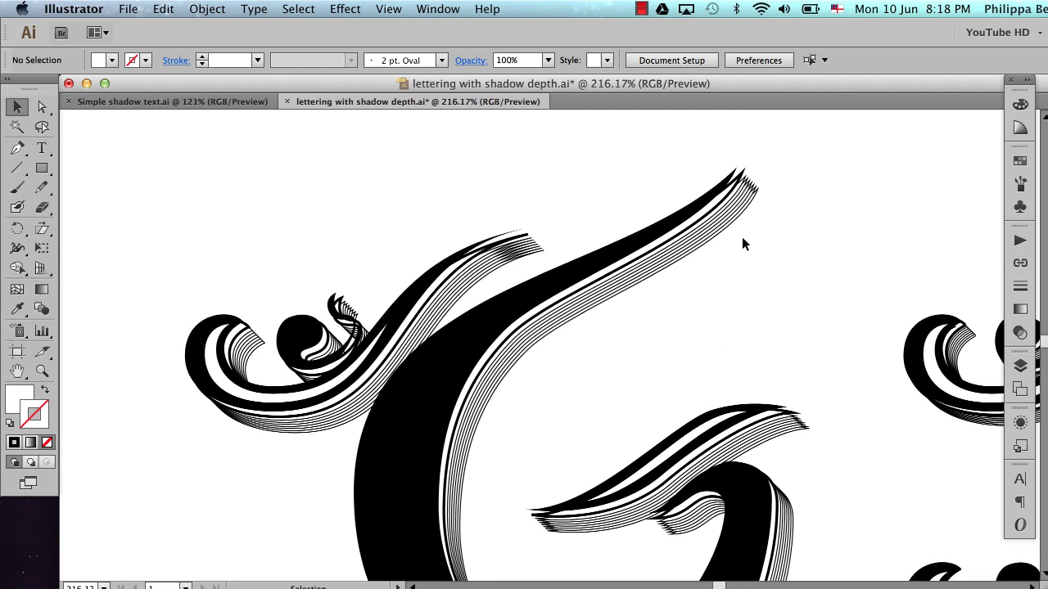
scroll(742, 239, right, 1)
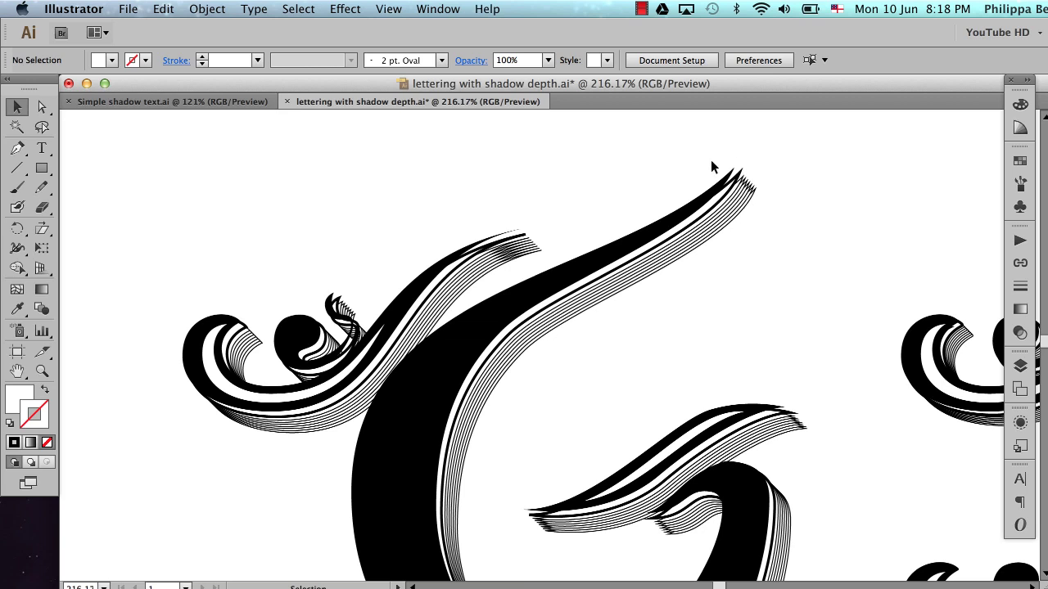
drag(680, 140, 790, 229)
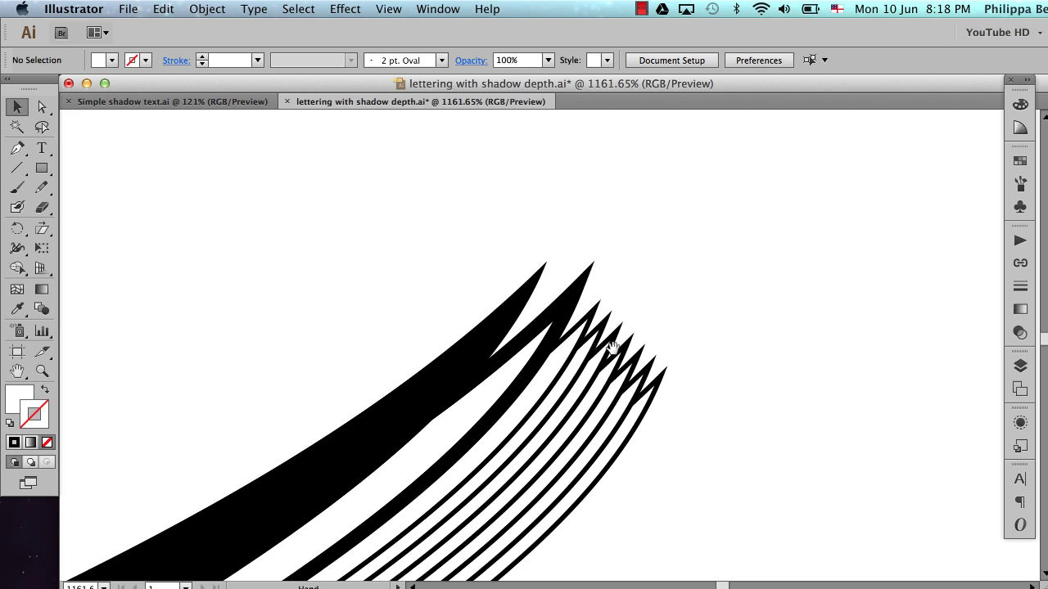
alt+click(643, 345)
alt+click(644, 344)
alt+click(643, 344)
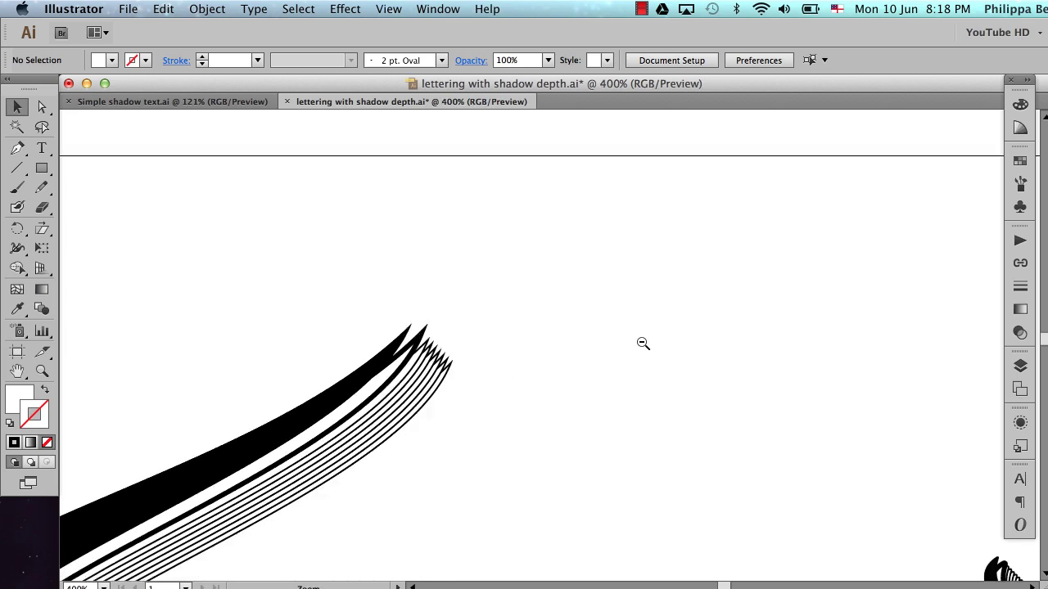
alt+click(643, 344)
alt+click(643, 344)
scroll(642, 346, down, 5)
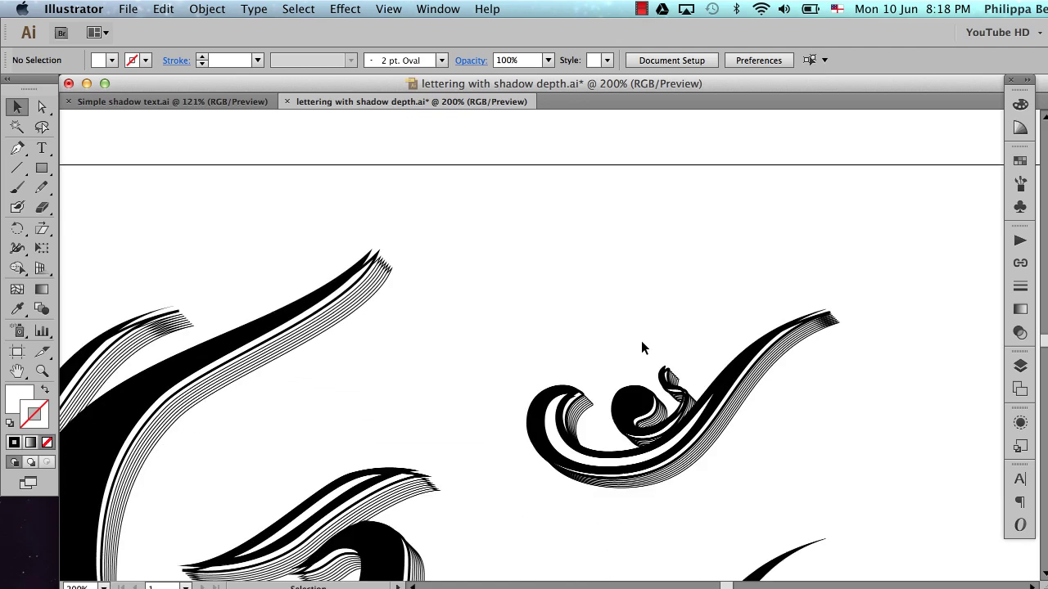
scroll(643, 347, down, 2)
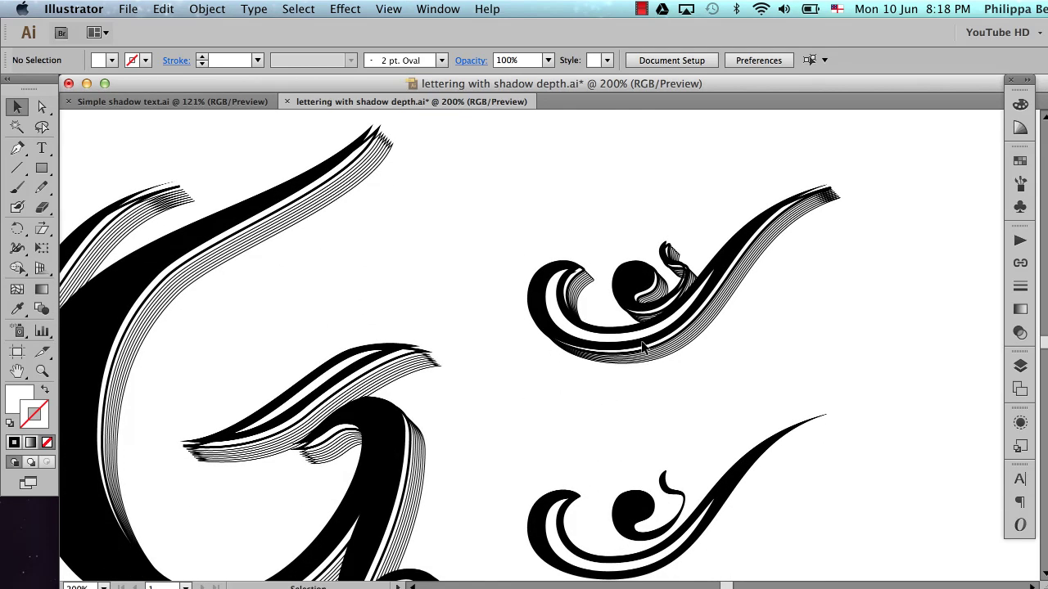
scroll(644, 344, left, 8)
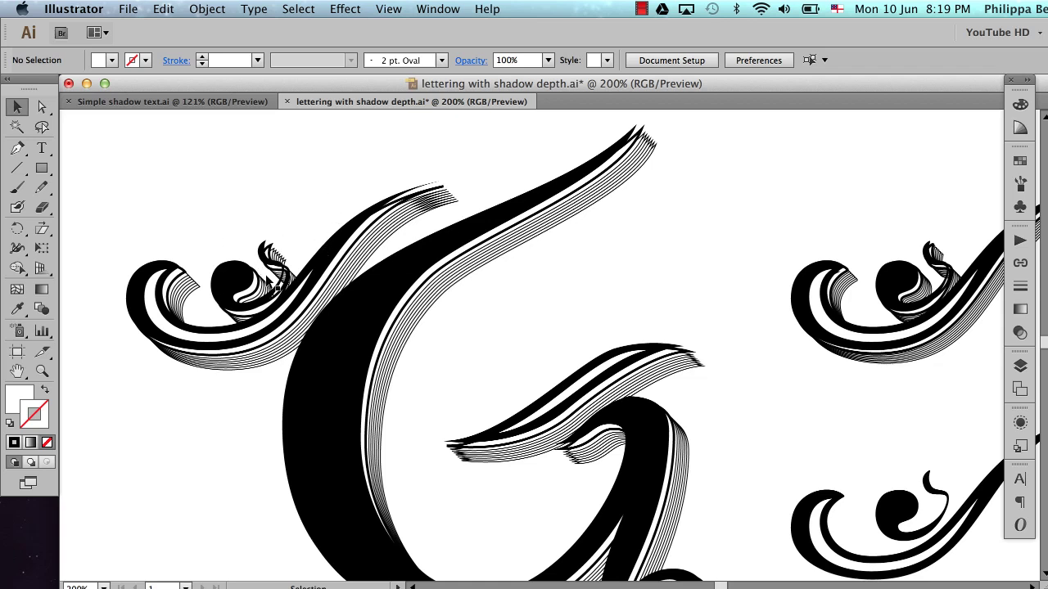
scroll(898, 302, right, 6)
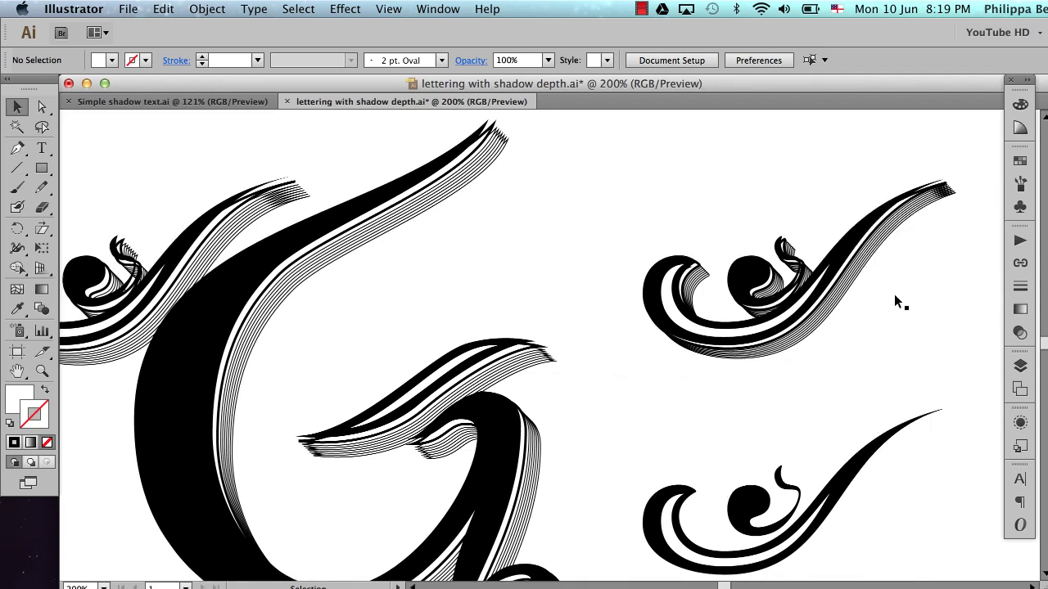
scroll(895, 296, up, 2)
key(super+space)
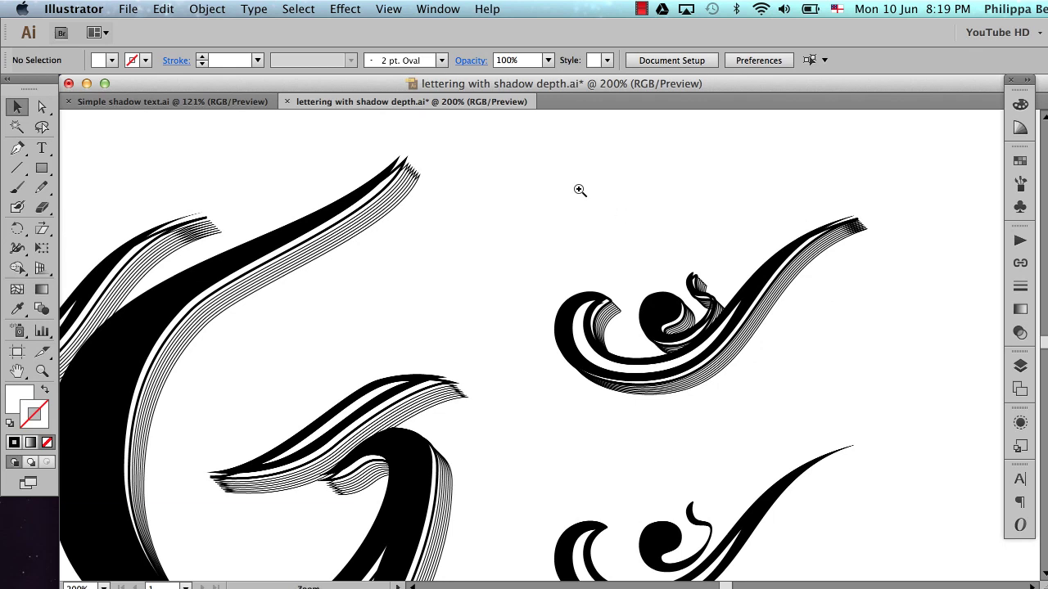
drag(553, 188, 890, 368)
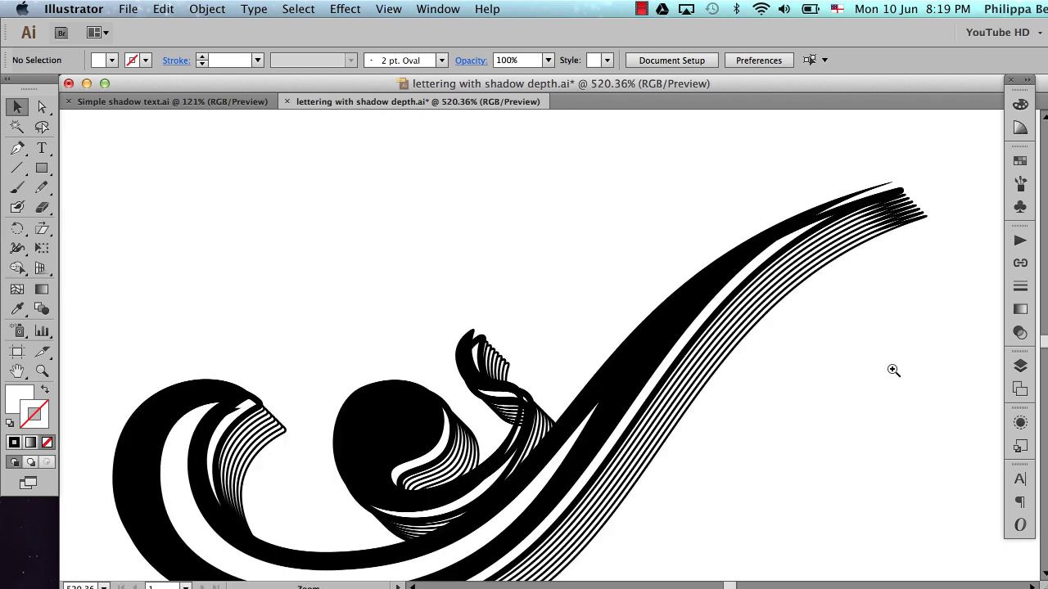
drag(446, 306, 545, 396)
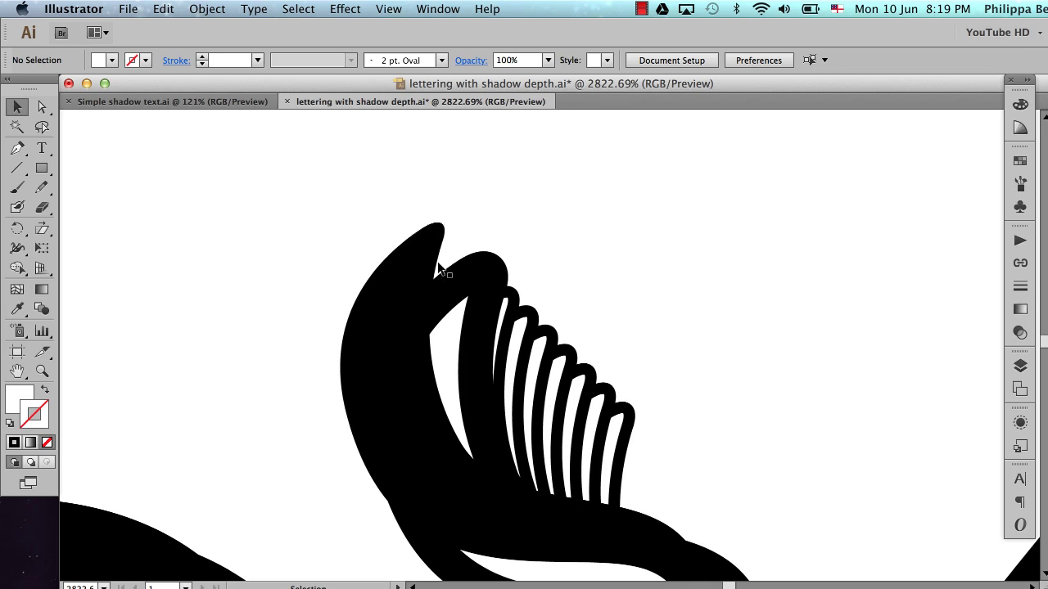
click(421, 237)
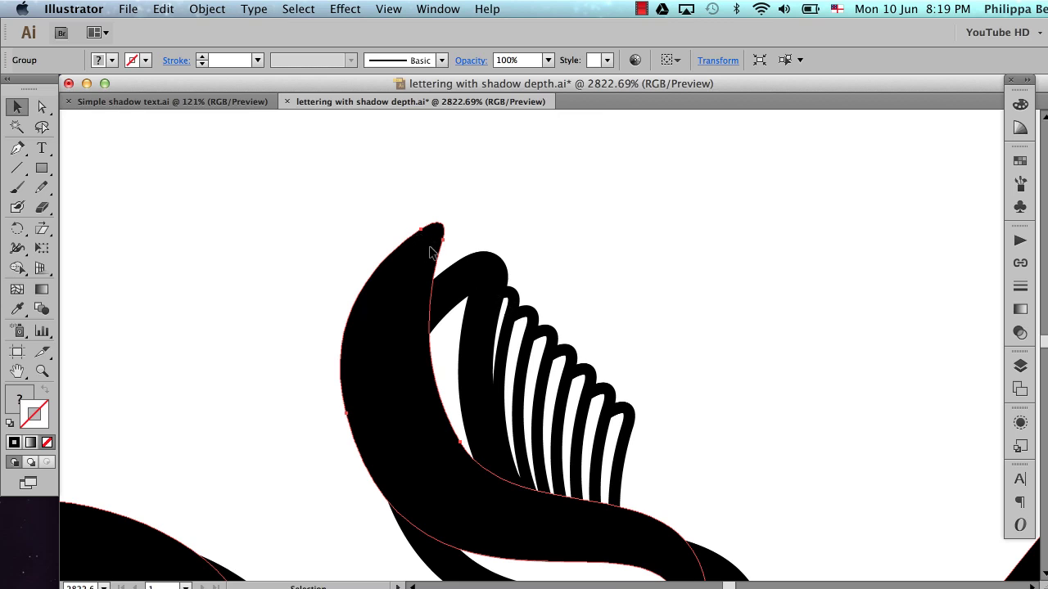
key(super+alt+space)
click(570, 330)
click(569, 330)
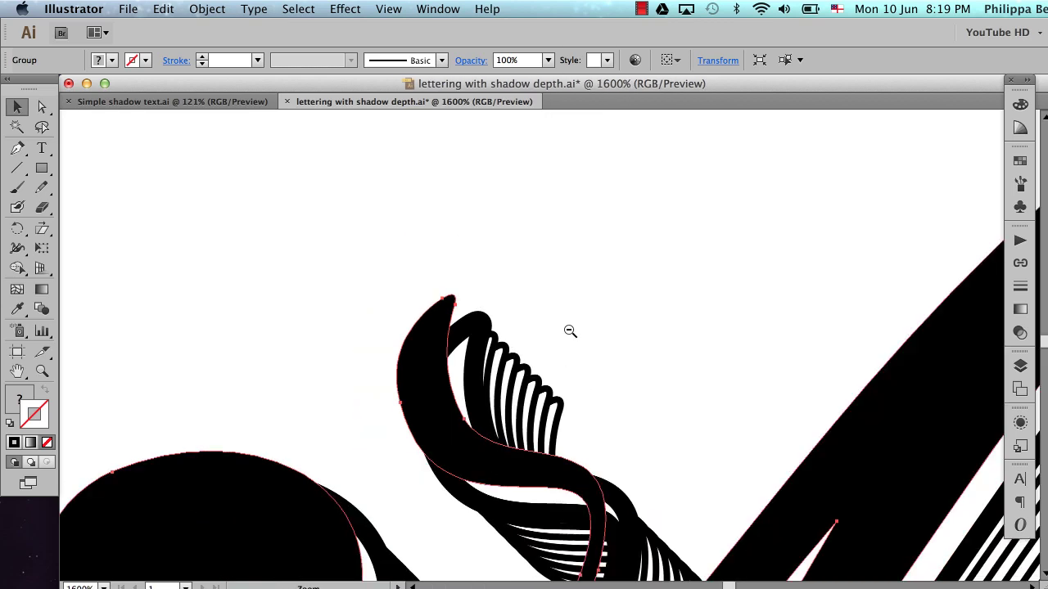
click(570, 331)
click(570, 330)
click(570, 331)
click(570, 331)
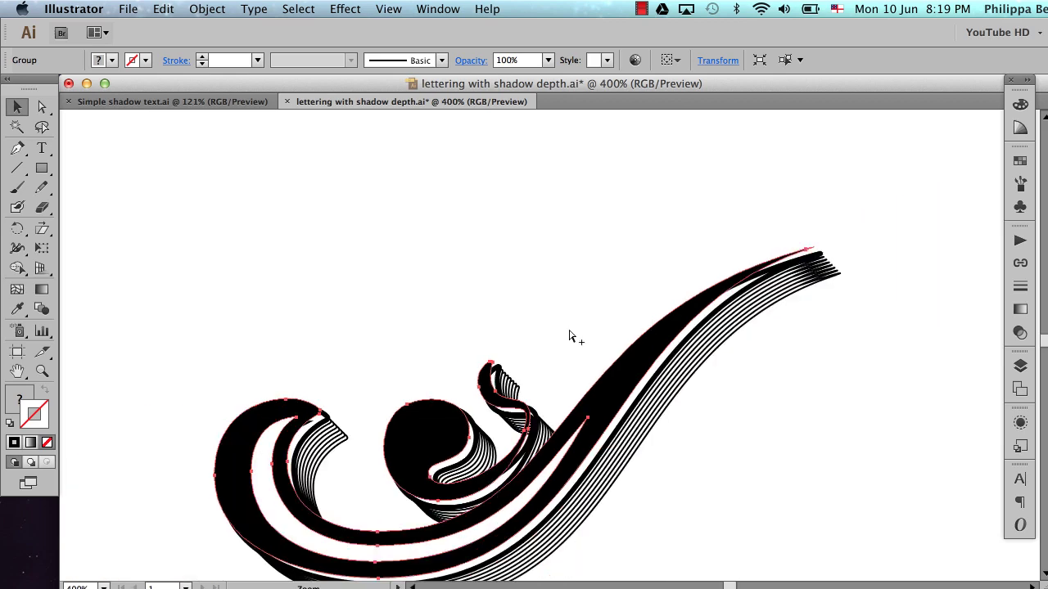
scroll(569, 334, down, 5)
scroll(570, 333, down, 3)
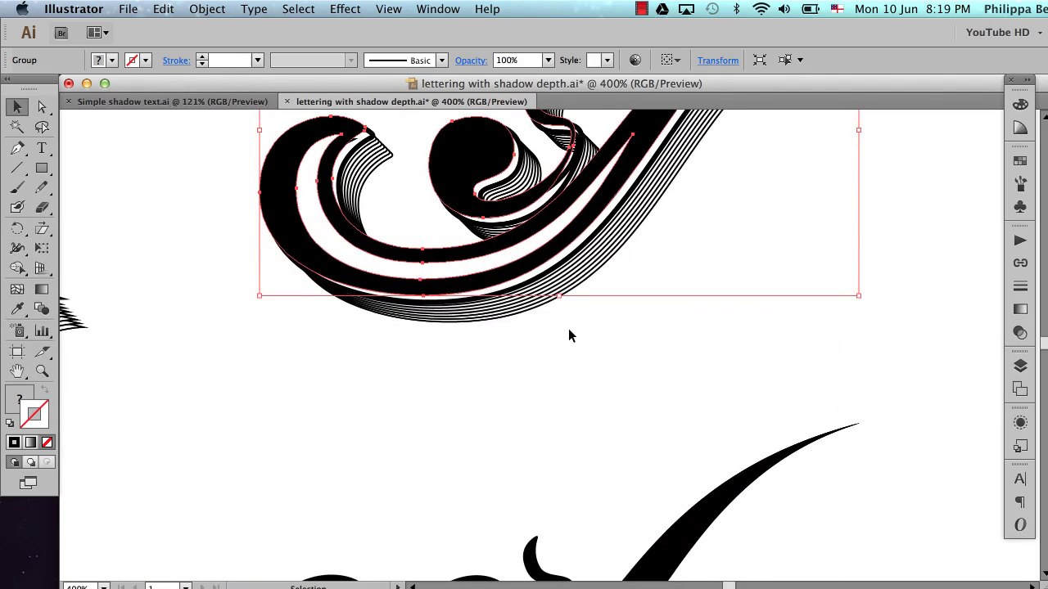
Step: Draw a curved pen path with three anchors below the flourish
key(p)
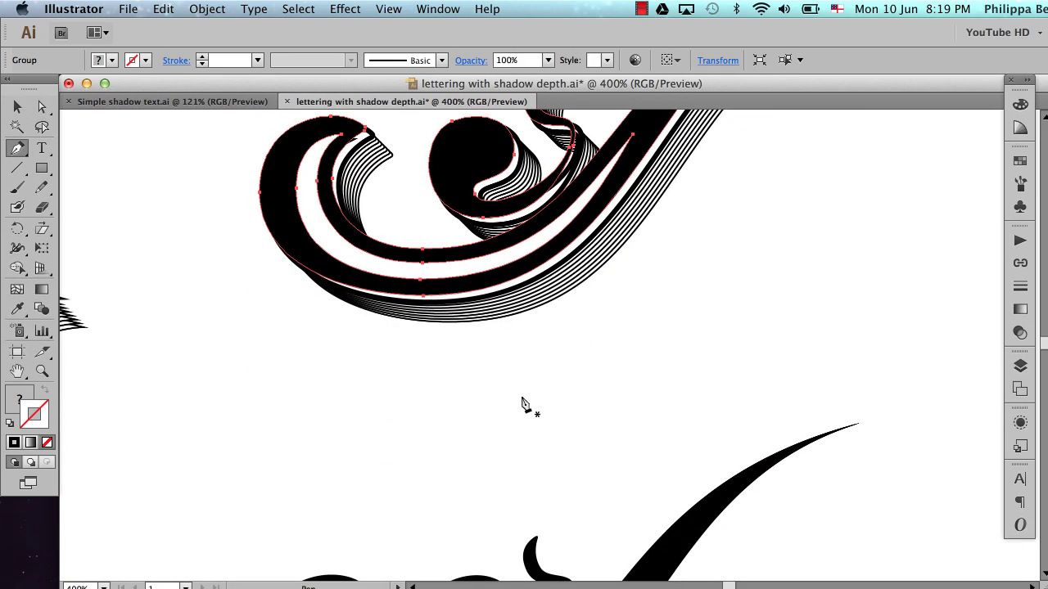
click(424, 433)
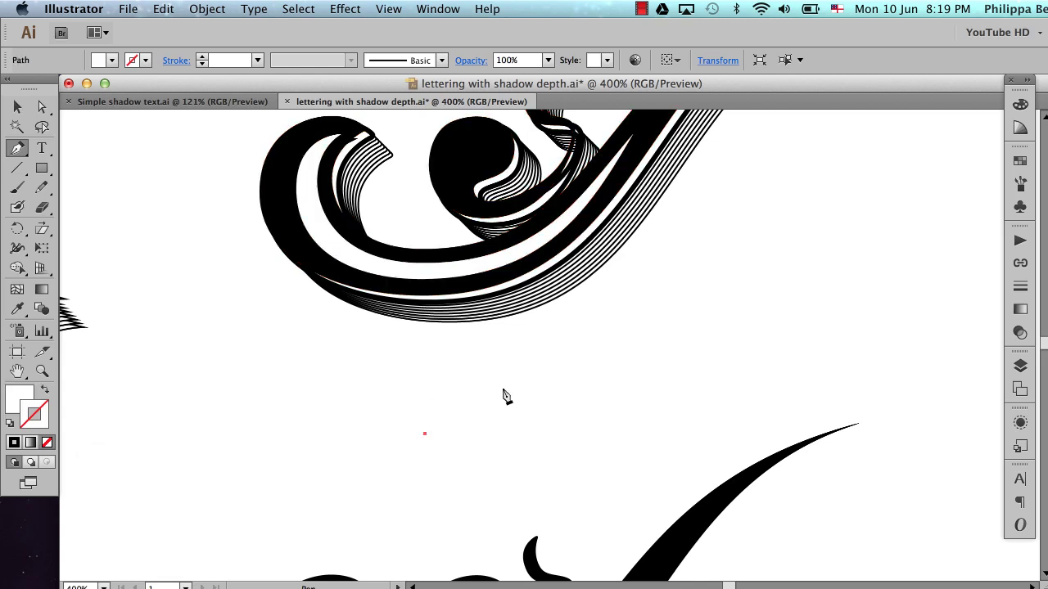
drag(510, 381, 573, 372)
drag(675, 359, 704, 330)
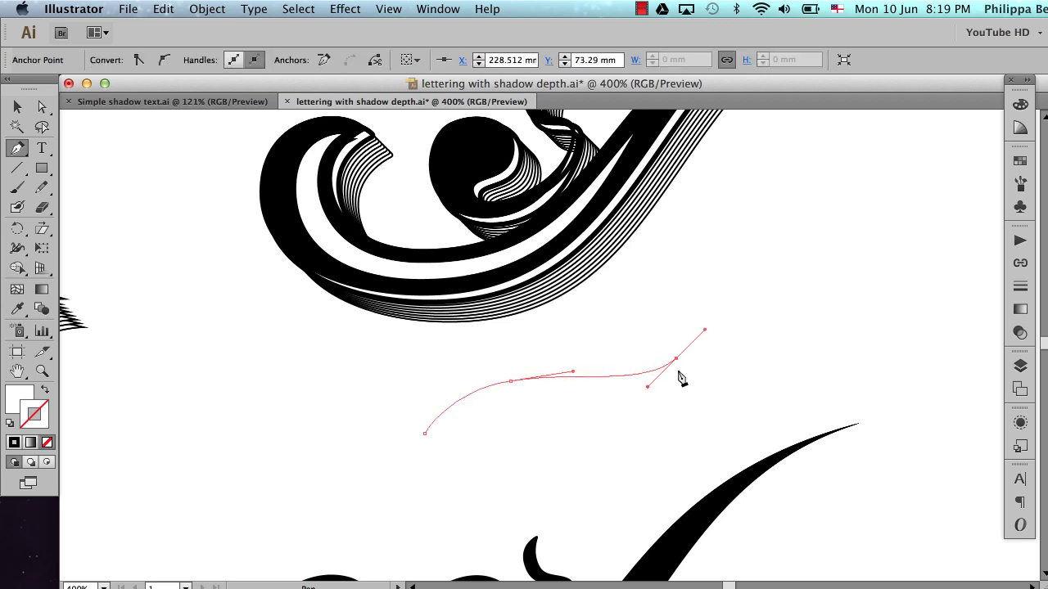
Step: Fill the path with black and curve its lower edge back to close the swash
double_click(20, 401)
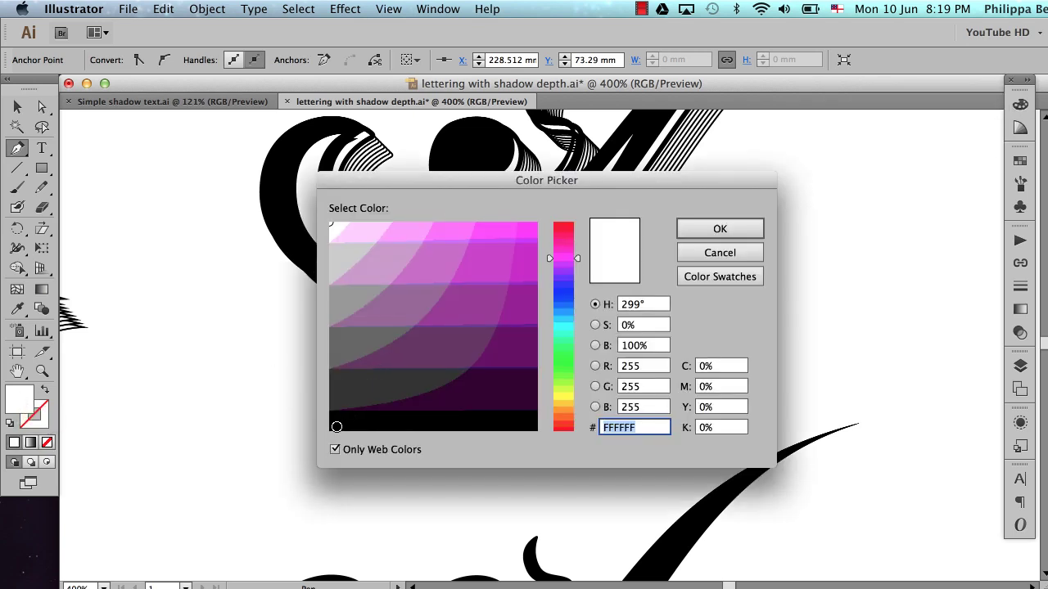
click(337, 426)
click(704, 235)
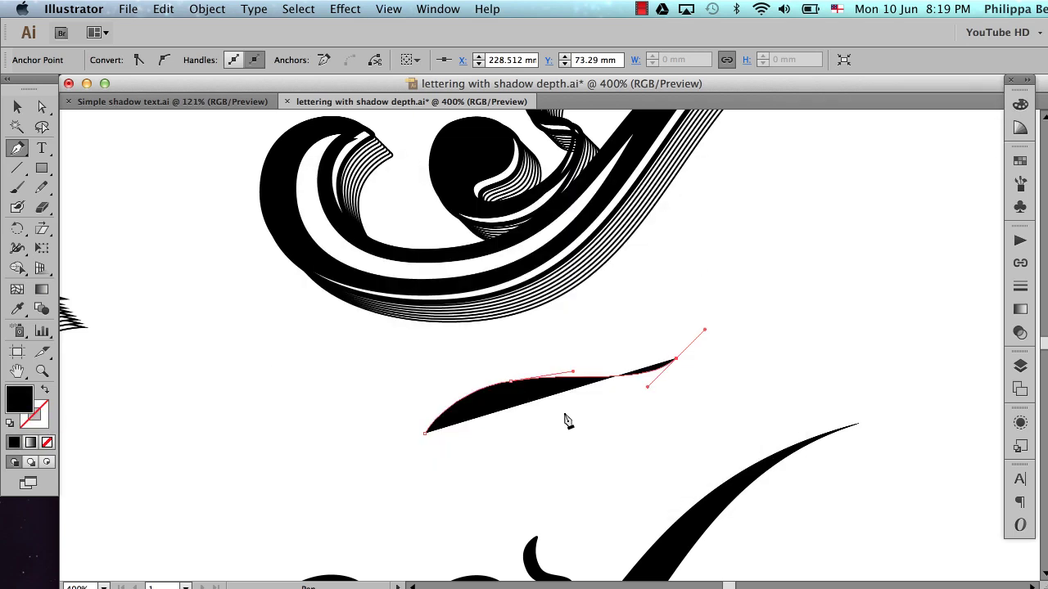
drag(560, 405, 402, 467)
Step: Sharpen the swash's top-right tip into a point with the Alt-dragged handle
key(a)
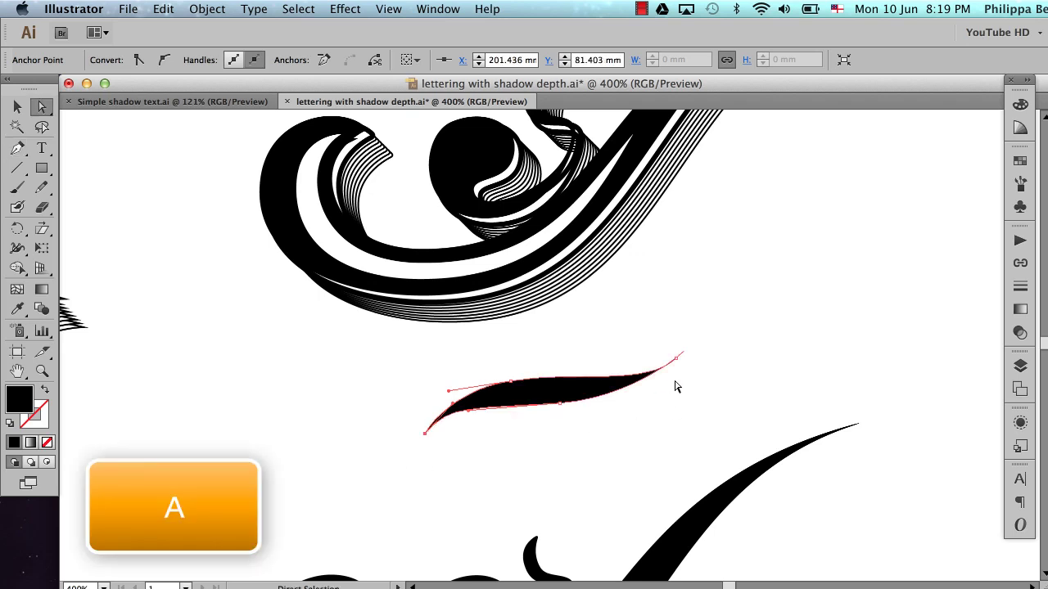
click(677, 359)
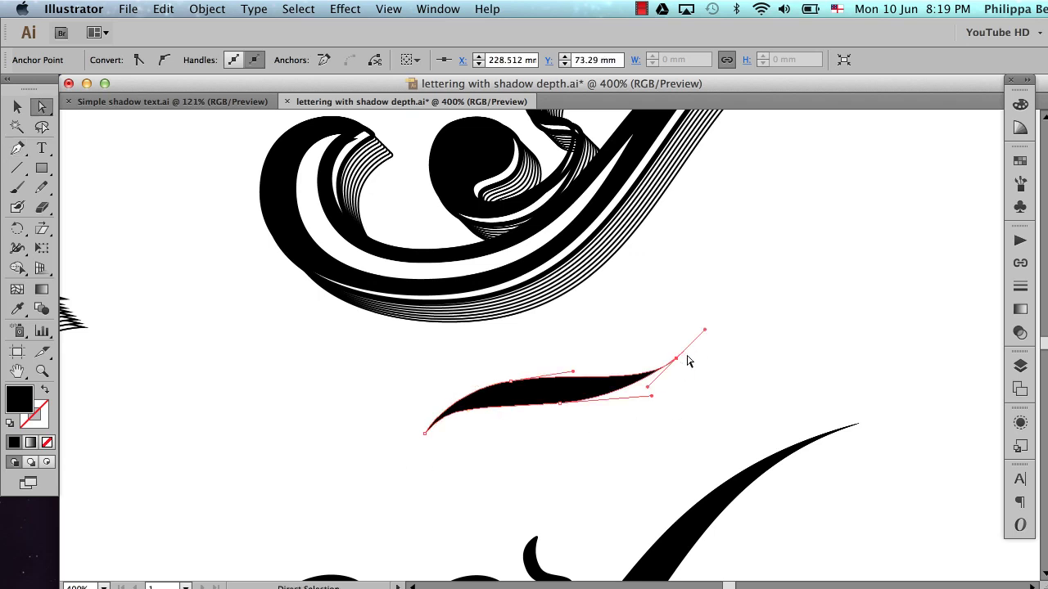
key(super+space)
drag(339, 279, 826, 503)
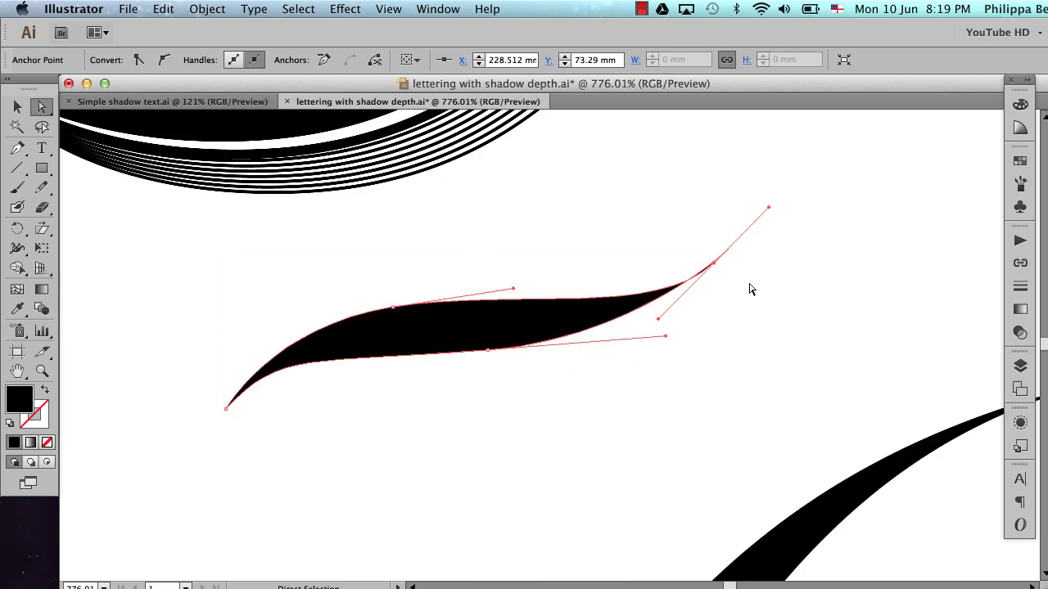
key(p)
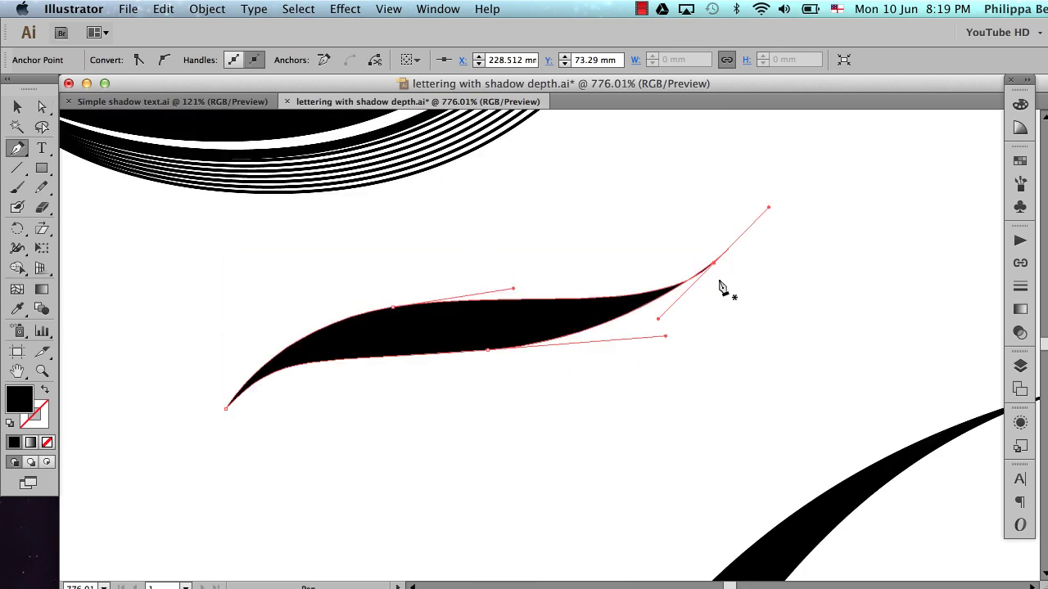
key(alt)
drag(769, 210, 673, 329)
Step: Move the black swash further left and select its right and left tip anchors
super+click(673, 329)
key(v)
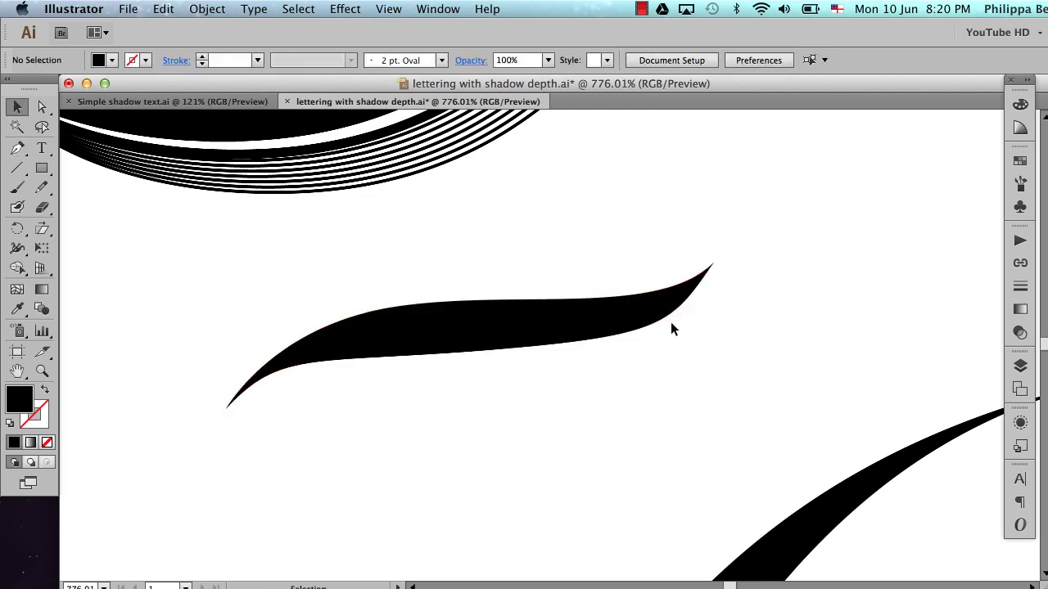
click(572, 316)
drag(619, 316, 522, 323)
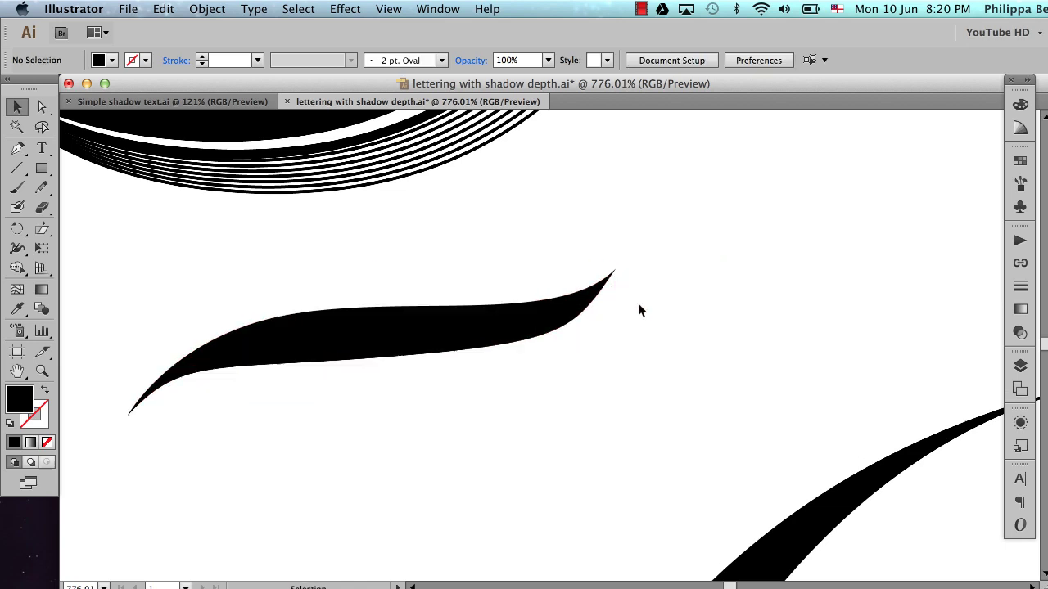
key(a)
click(615, 271)
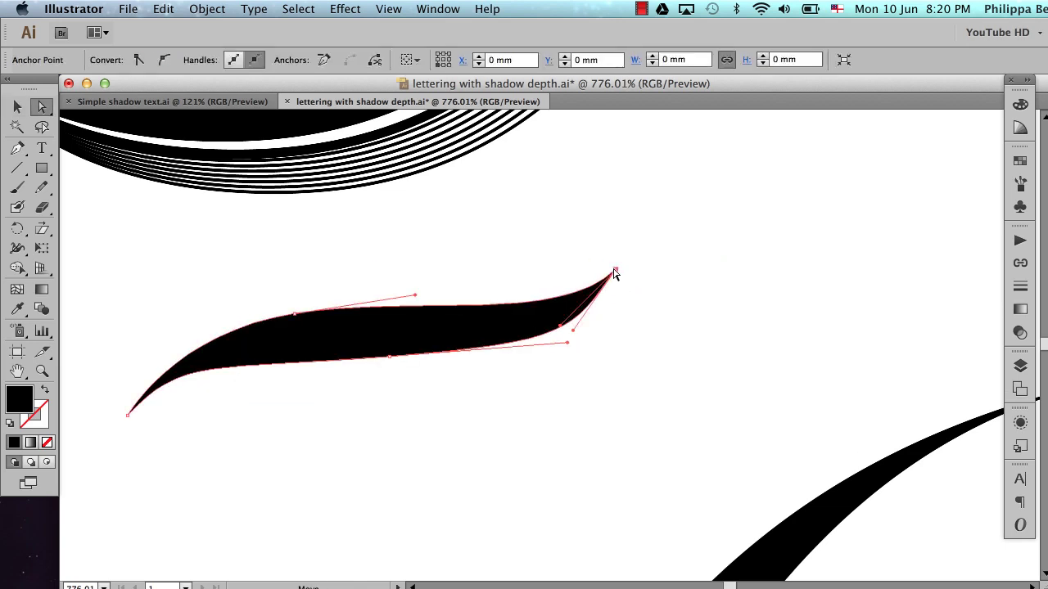
click(127, 415)
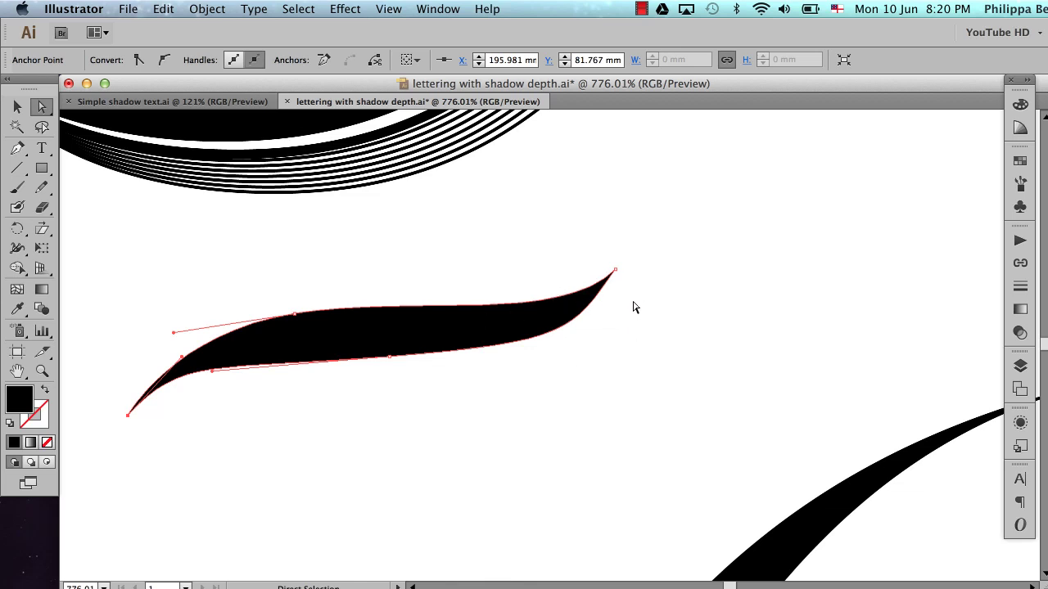
Step: Duplicate the black swash straight down beneath the original and zoom onto the copy's right tip
key(v)
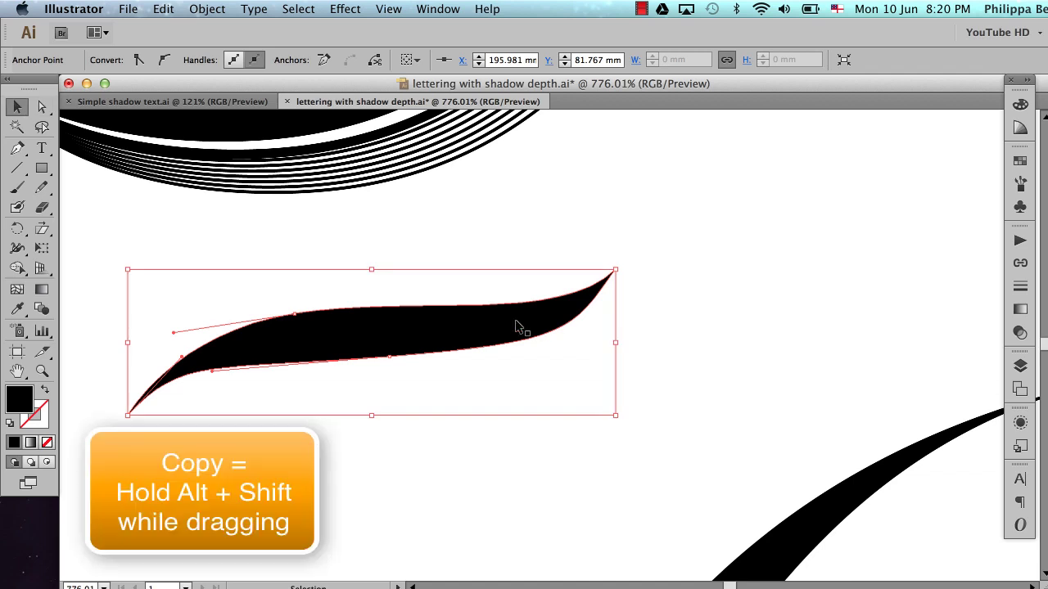
drag(518, 325, 531, 417)
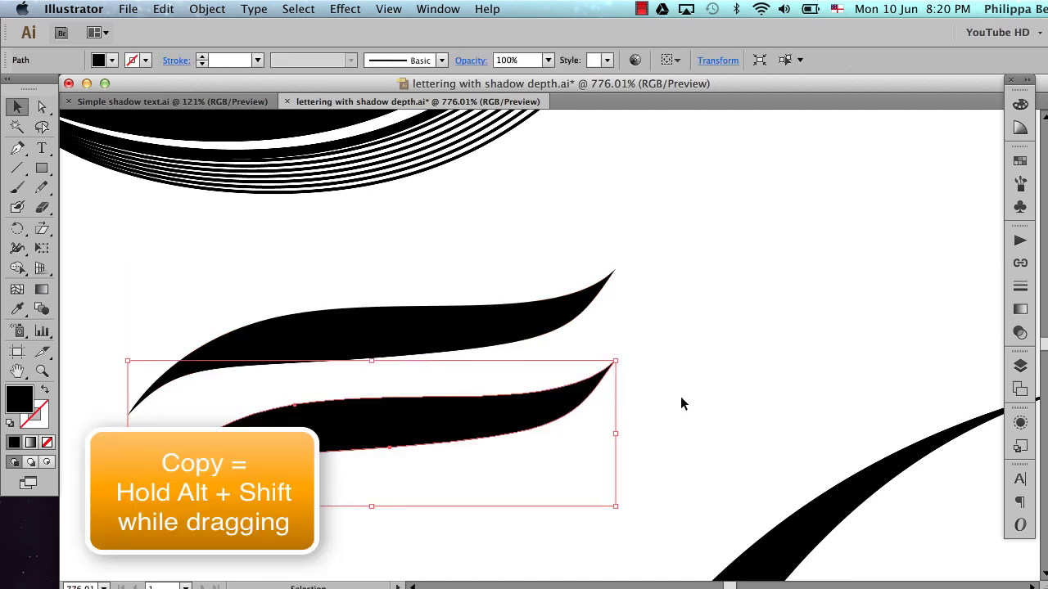
key(super+space)
drag(575, 311, 695, 456)
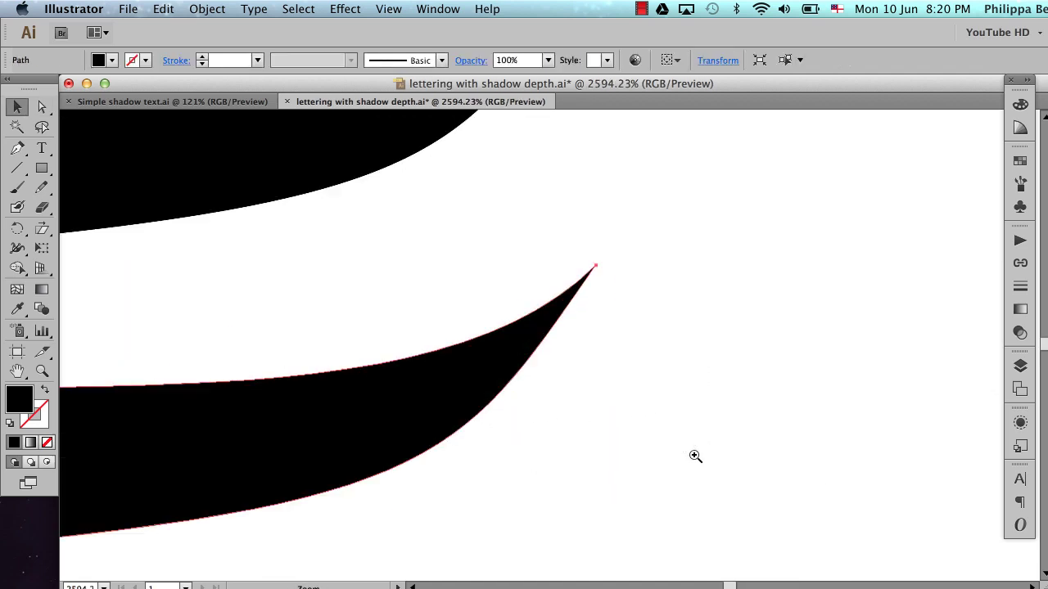
scroll(693, 461, left, 1)
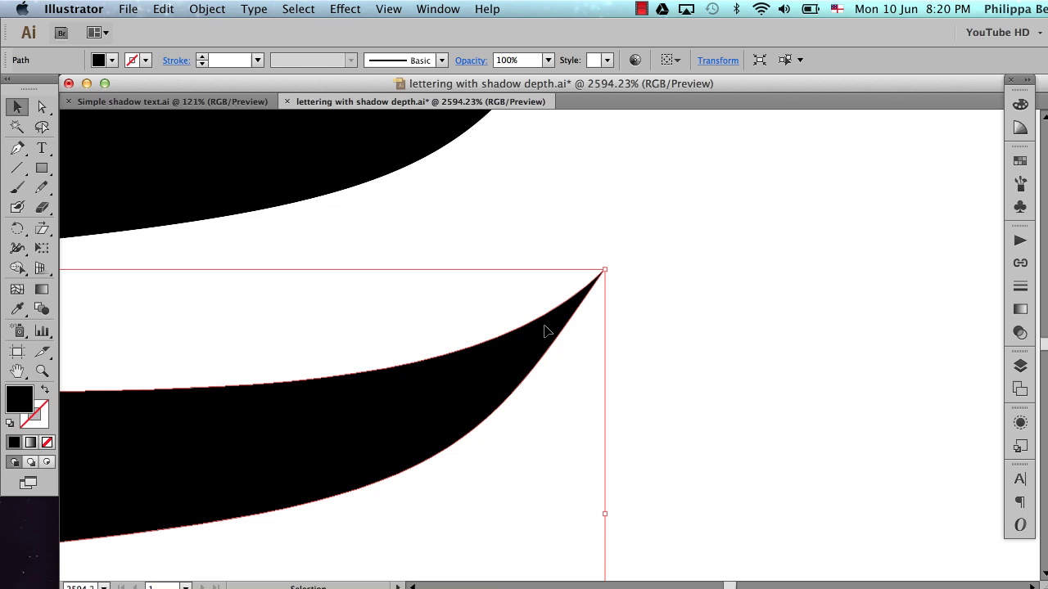
key(p)
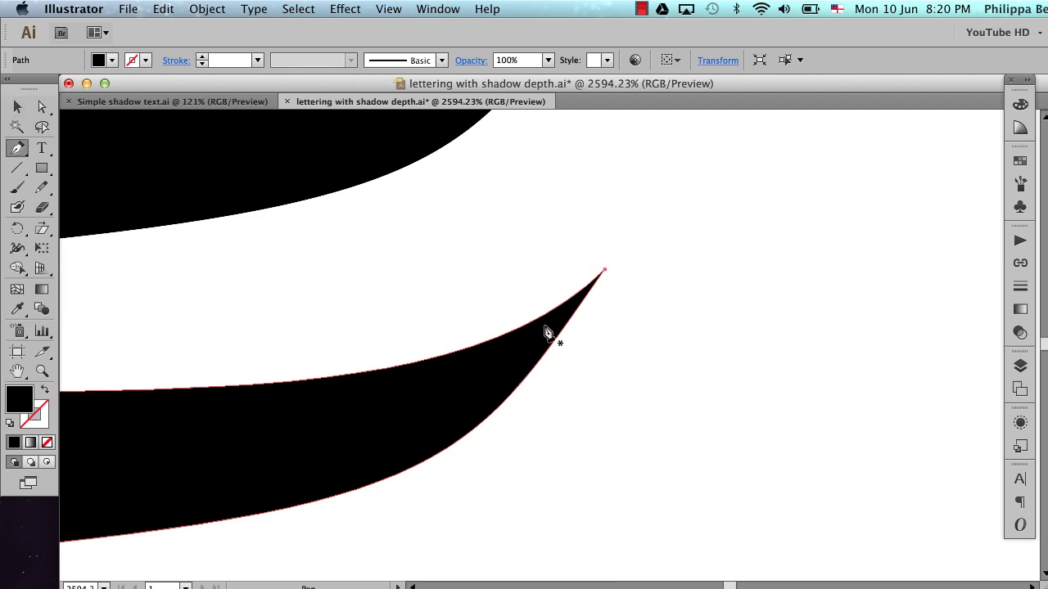
Step: Add an anchor near the lower copy's right tip and delete the tip anchor to shorten it
click(577, 301)
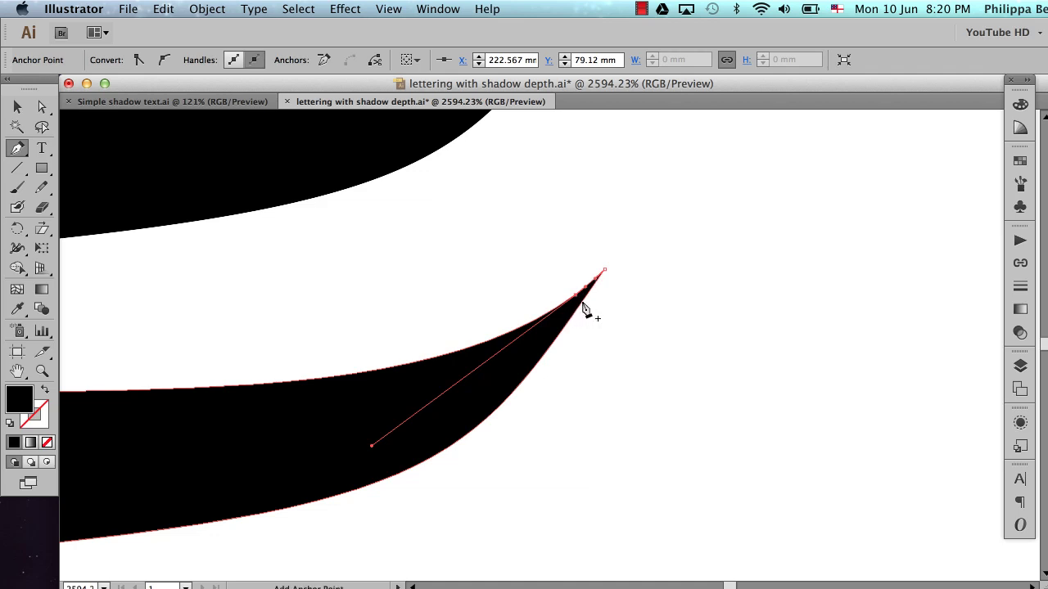
click(584, 305)
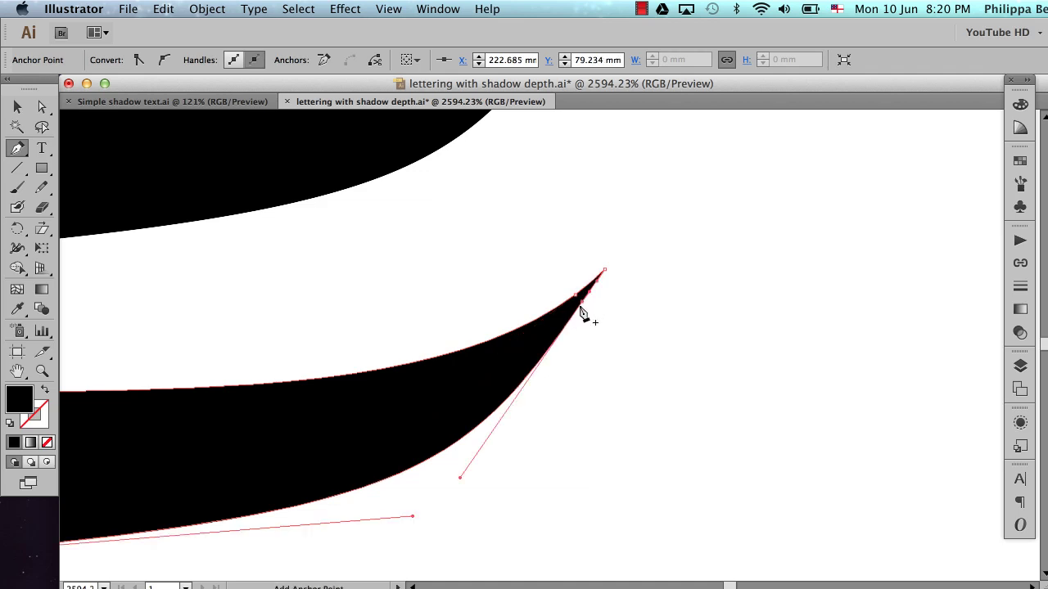
click(605, 271)
scroll(595, 309, left, 15)
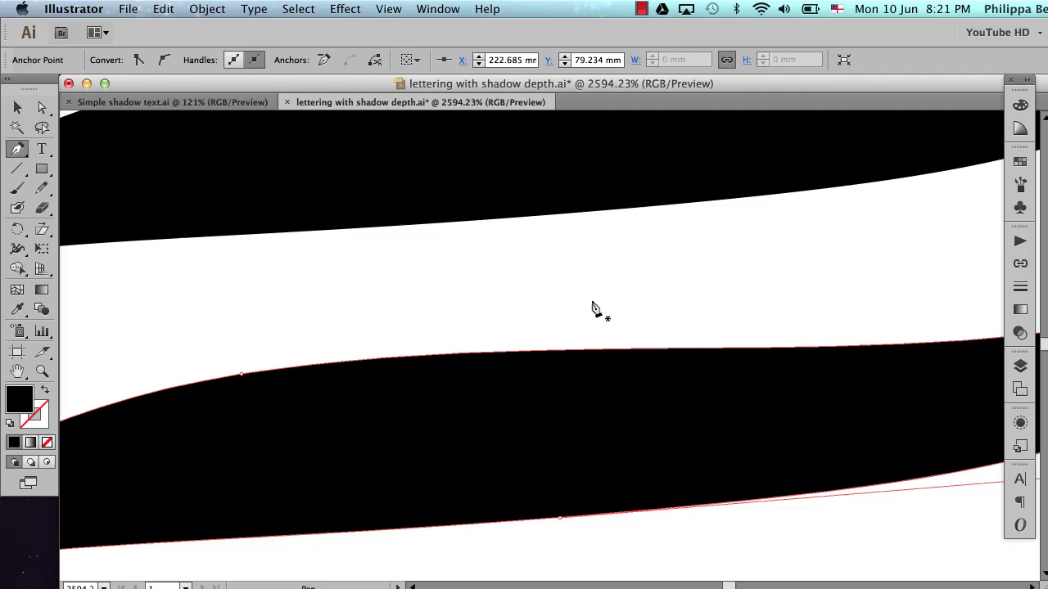
scroll(594, 308, left, 5)
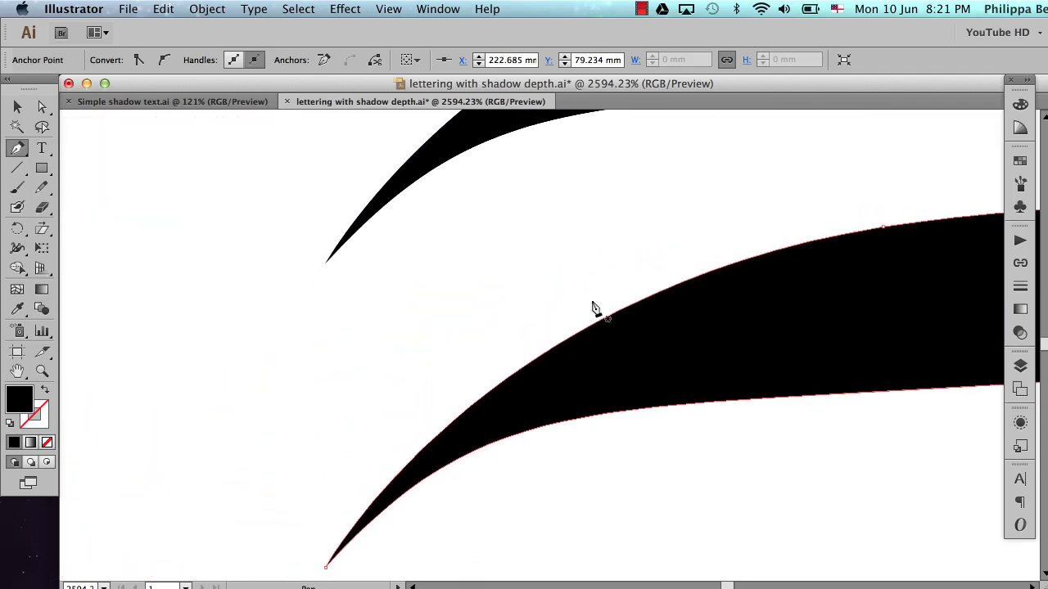
scroll(596, 328, down, 3)
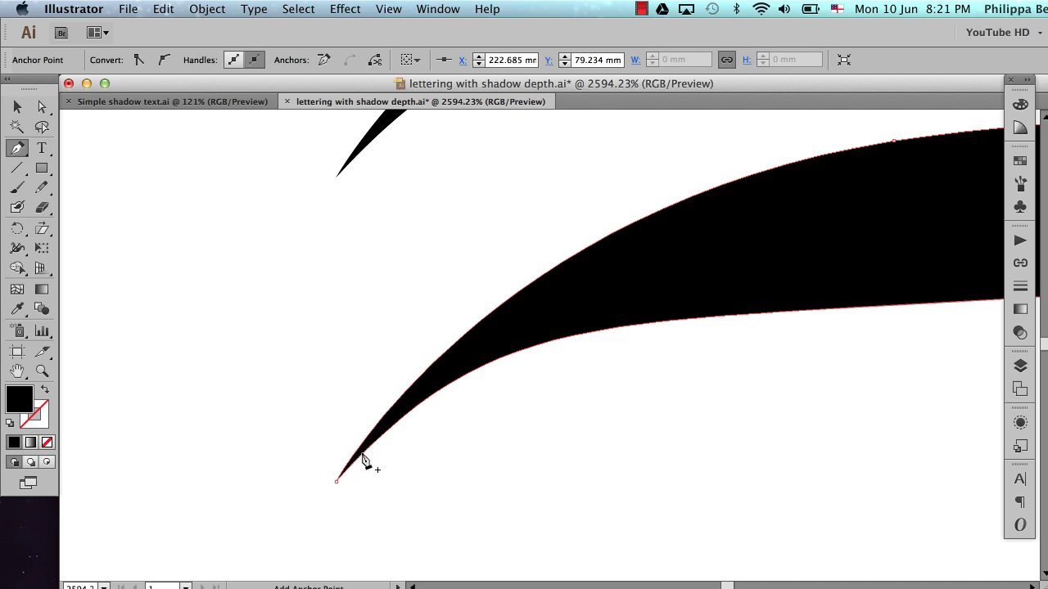
Step: Round off the left tip by adding an anchor and deleting the bottom tip anchor, then zoom out
click(435, 362)
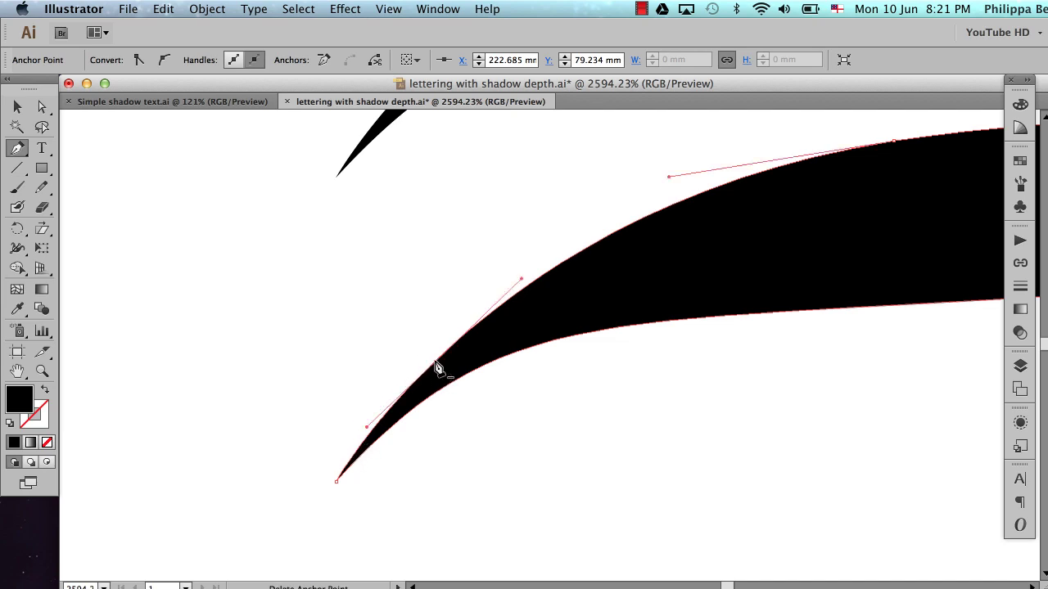
key(Escape)
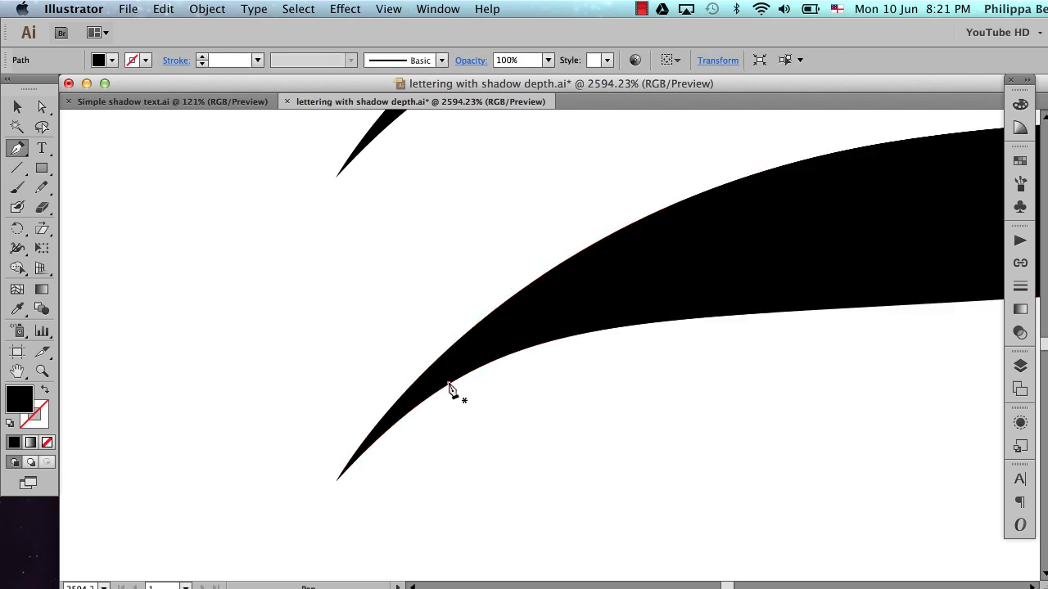
super+click(455, 388)
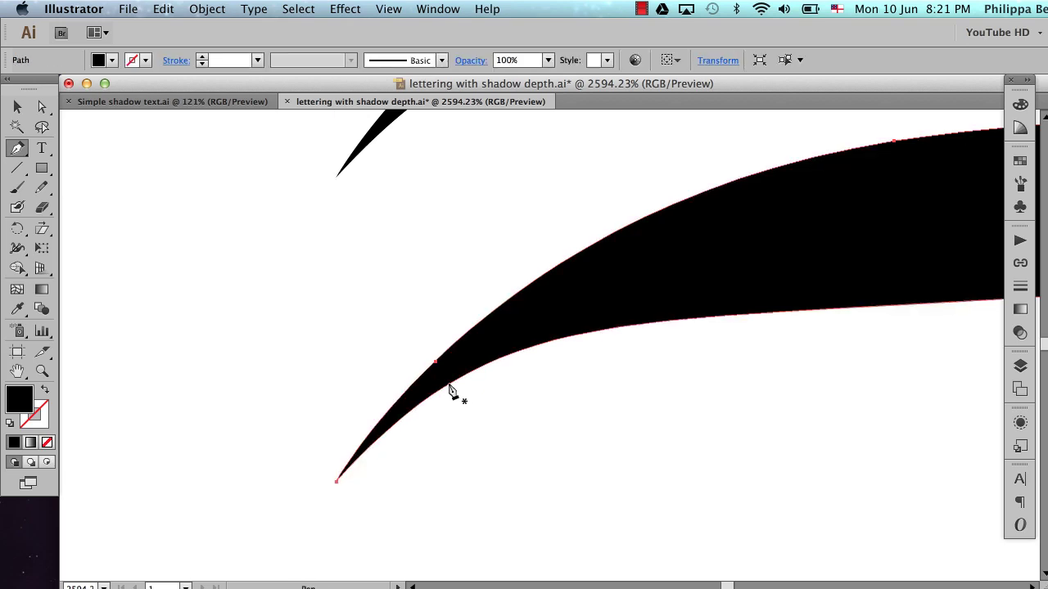
click(450, 387)
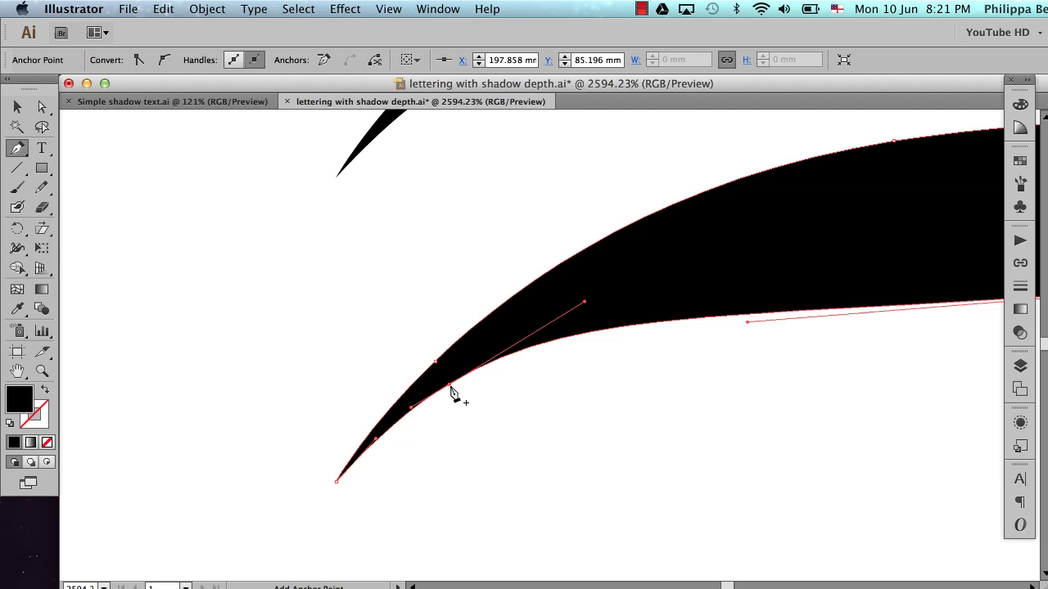
key(super+z)
click(338, 483)
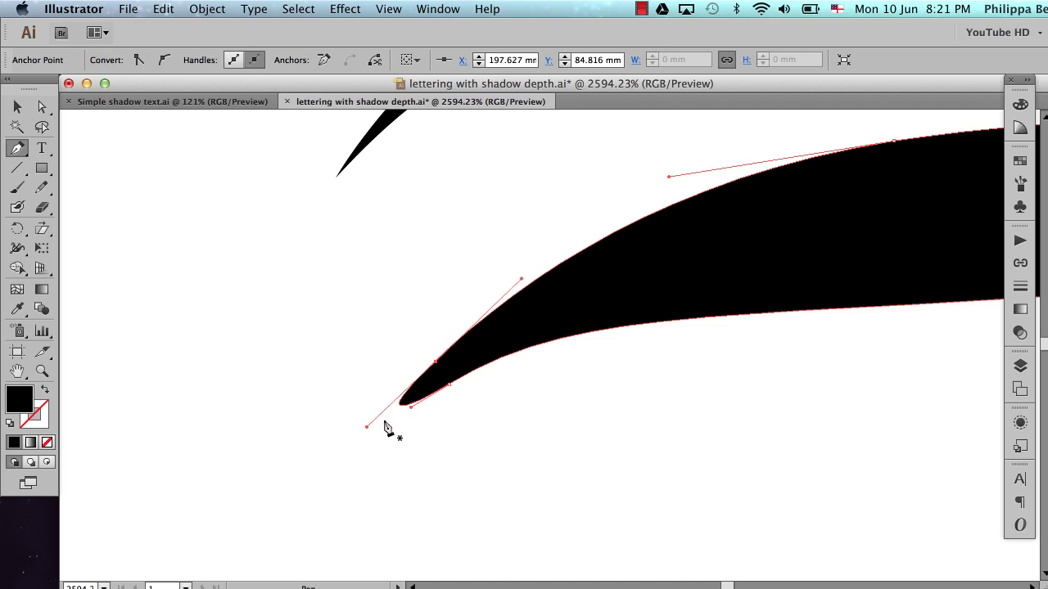
super+click(426, 412)
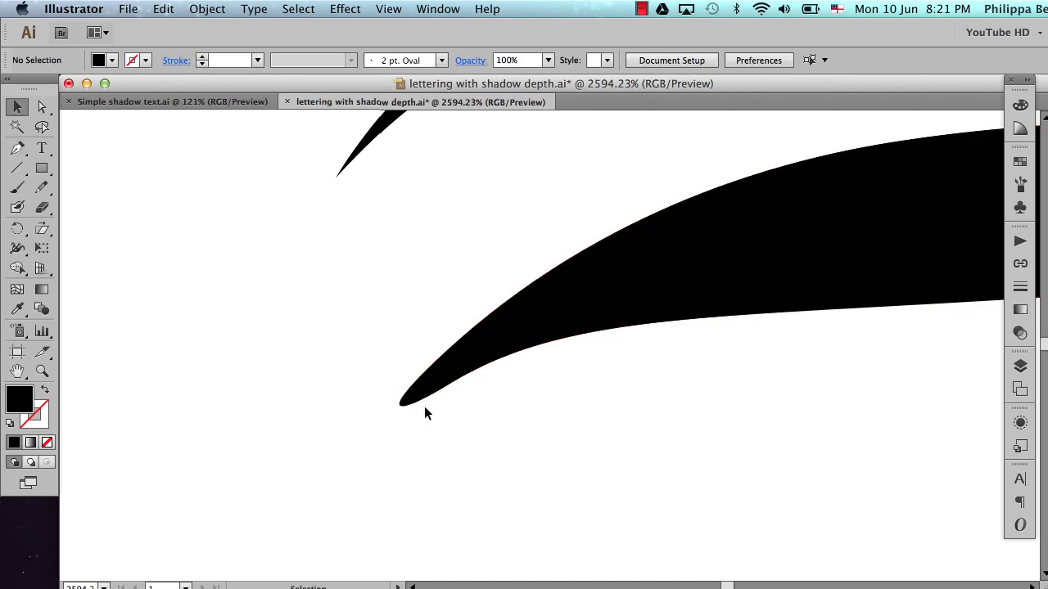
alt+super+click(574, 347)
alt+super+click(575, 347)
alt+super+click(574, 347)
alt+super+click(574, 347)
scroll(573, 346, right, 3)
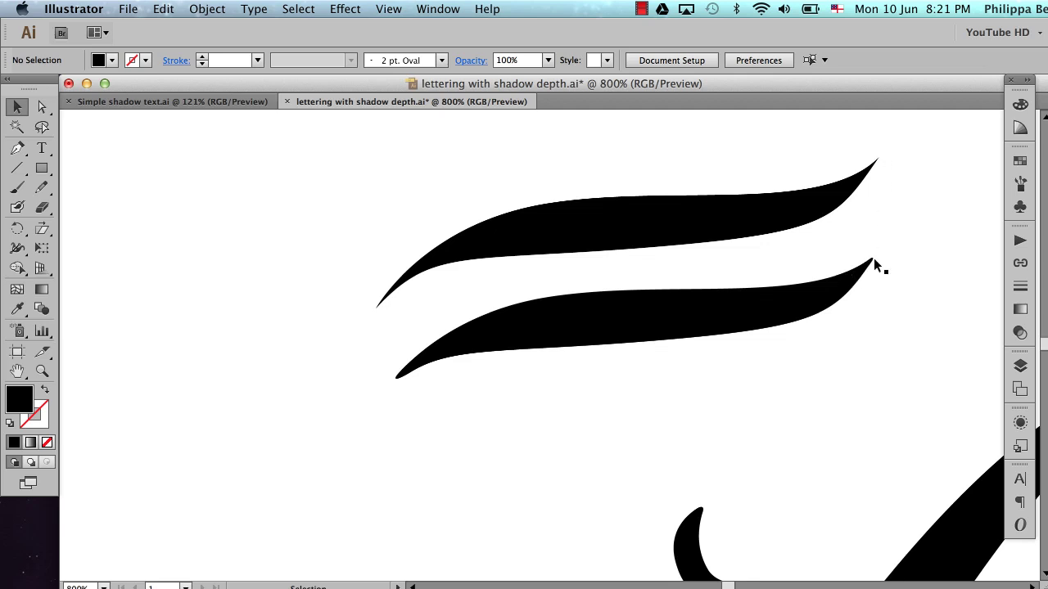
alt+super+click(618, 404)
alt+super+click(618, 404)
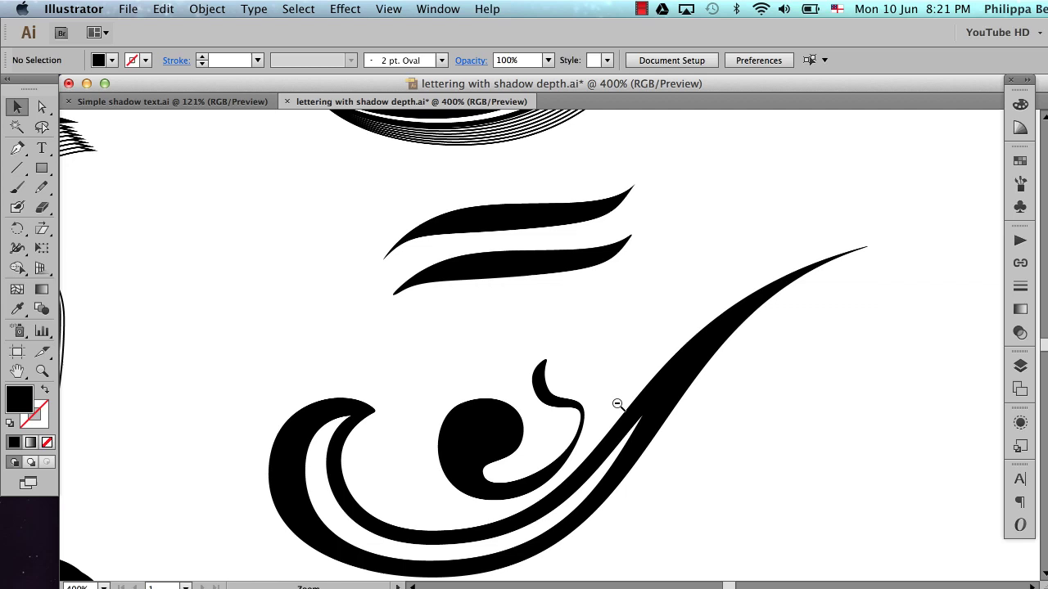
alt+super+click(615, 406)
scroll(616, 408, down, 3)
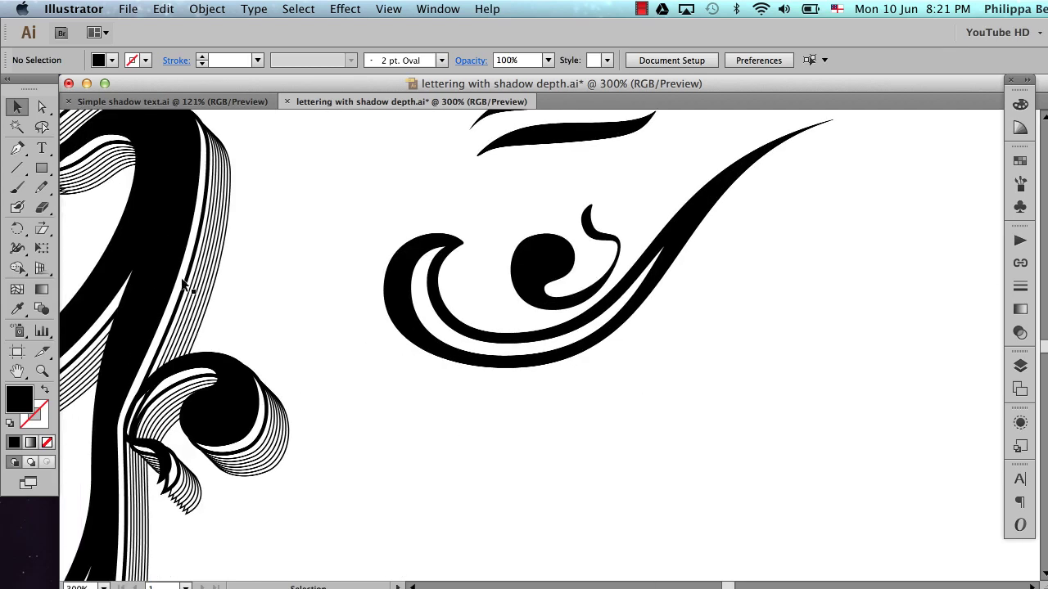
scroll(543, 369, up, 5)
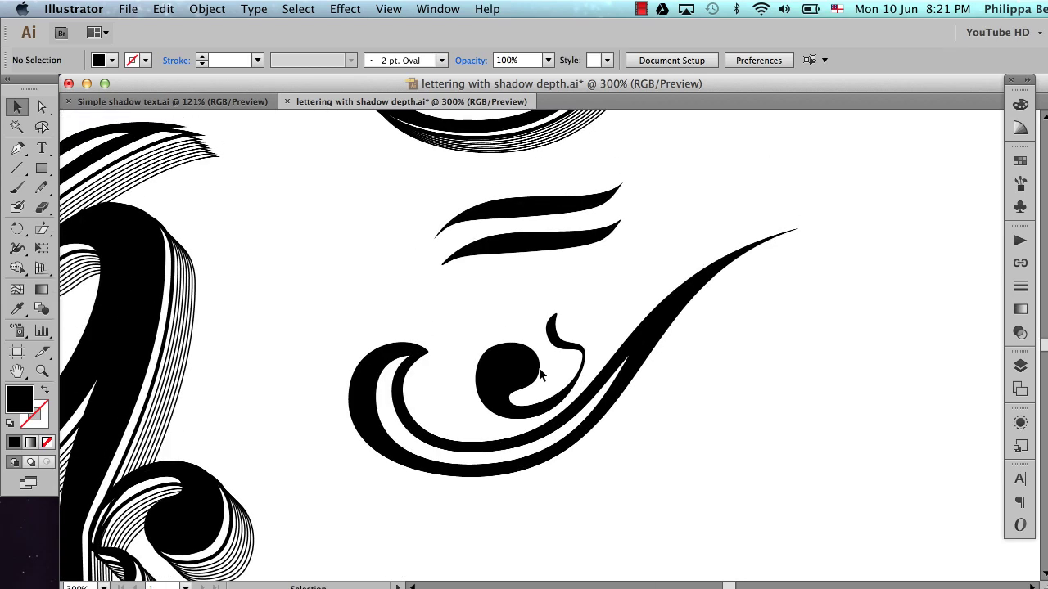
scroll(540, 375, left, 5)
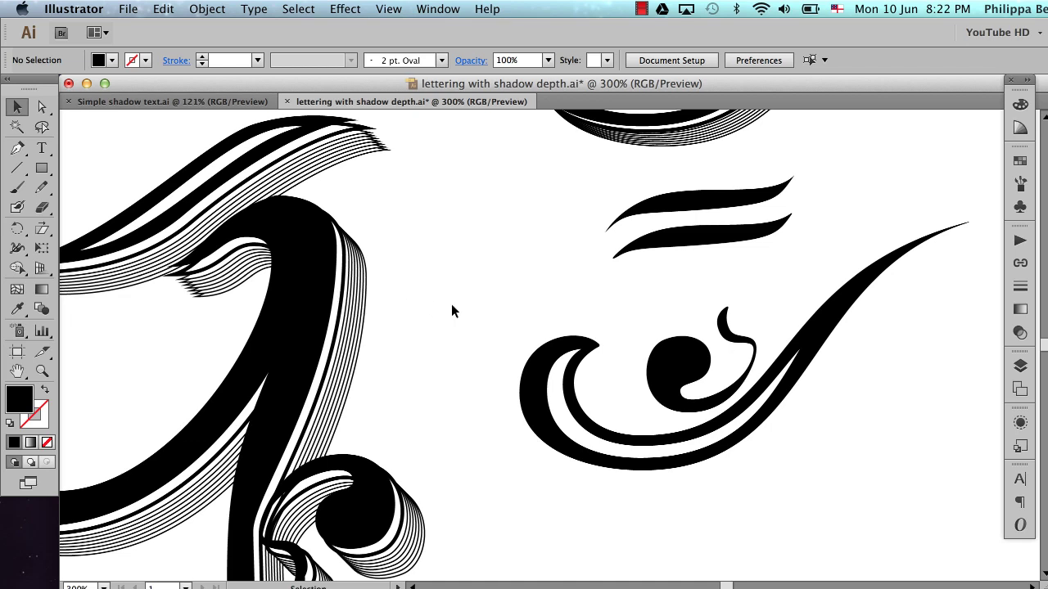
scroll(451, 304, right, 5)
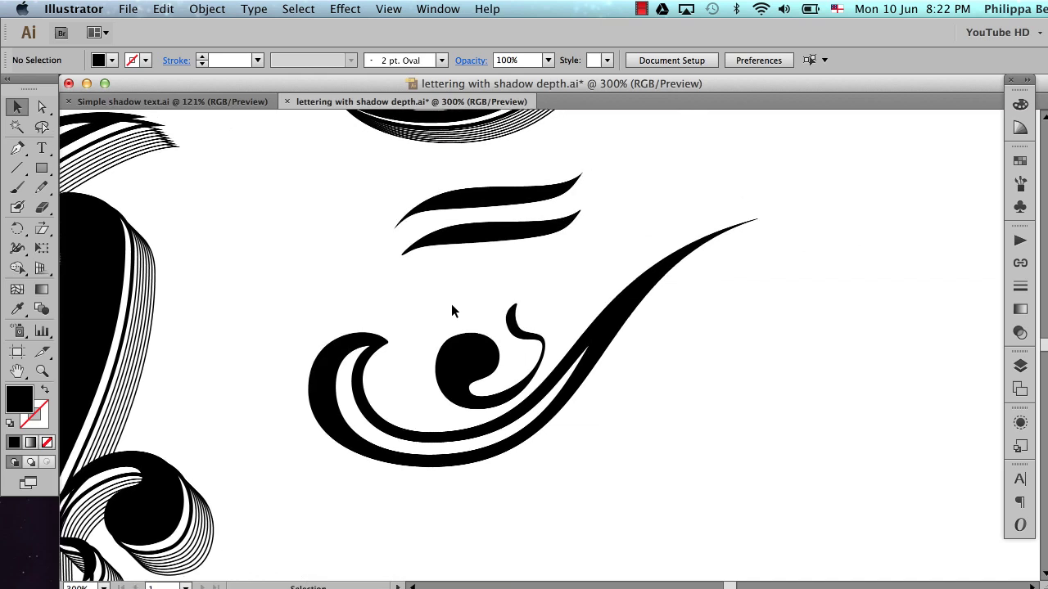
Step: Move the swirl flourish group down and to the right, copy it, then deselect
drag(435, 310, 602, 453)
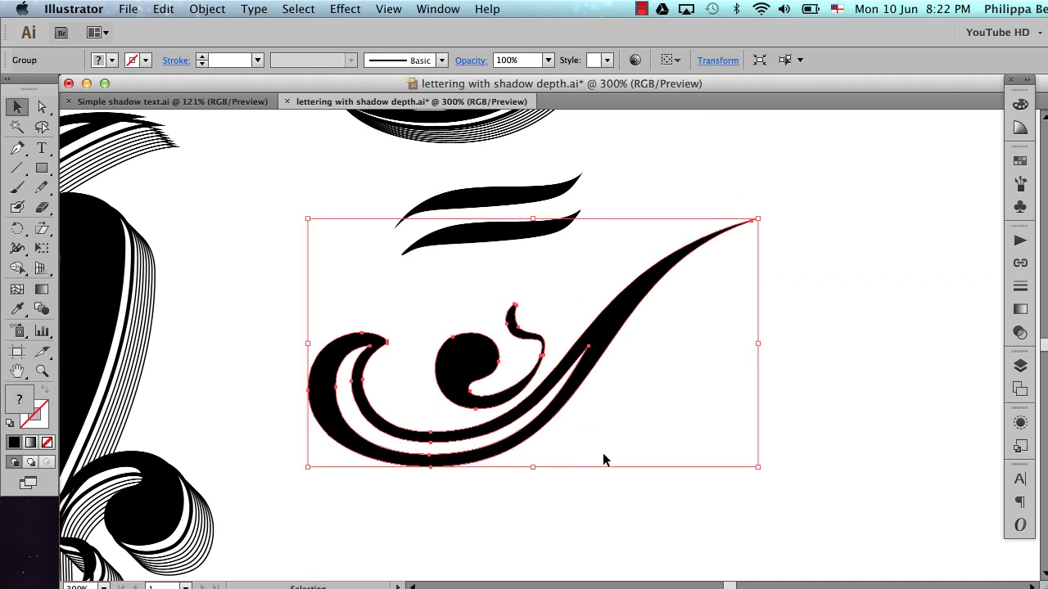
click(631, 421)
click(601, 331)
drag(602, 331, 618, 365)
scroll(618, 365, down, 5)
scroll(619, 368, down, 1)
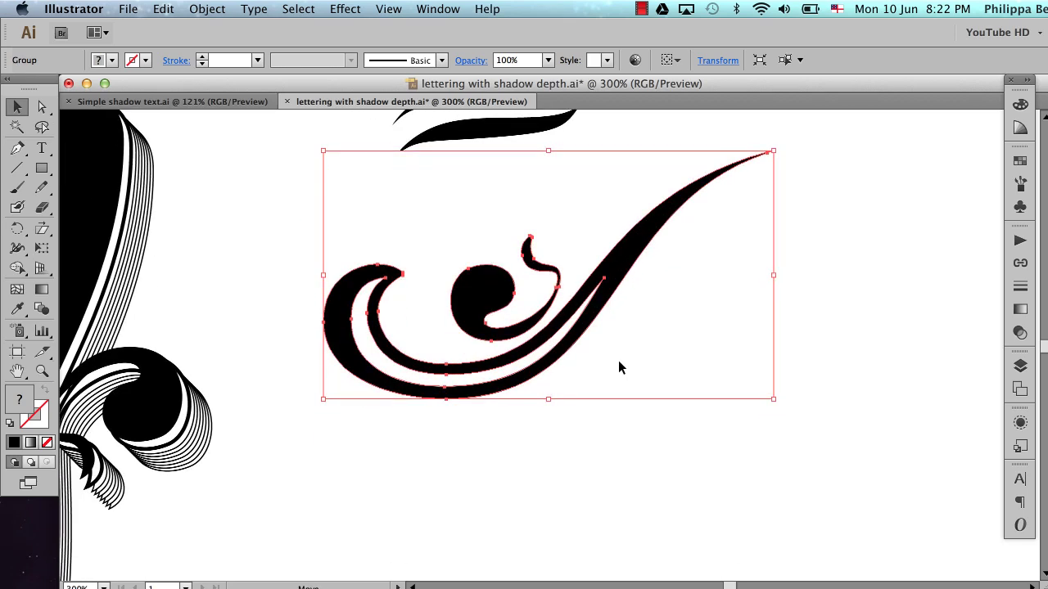
drag(610, 264, 649, 335)
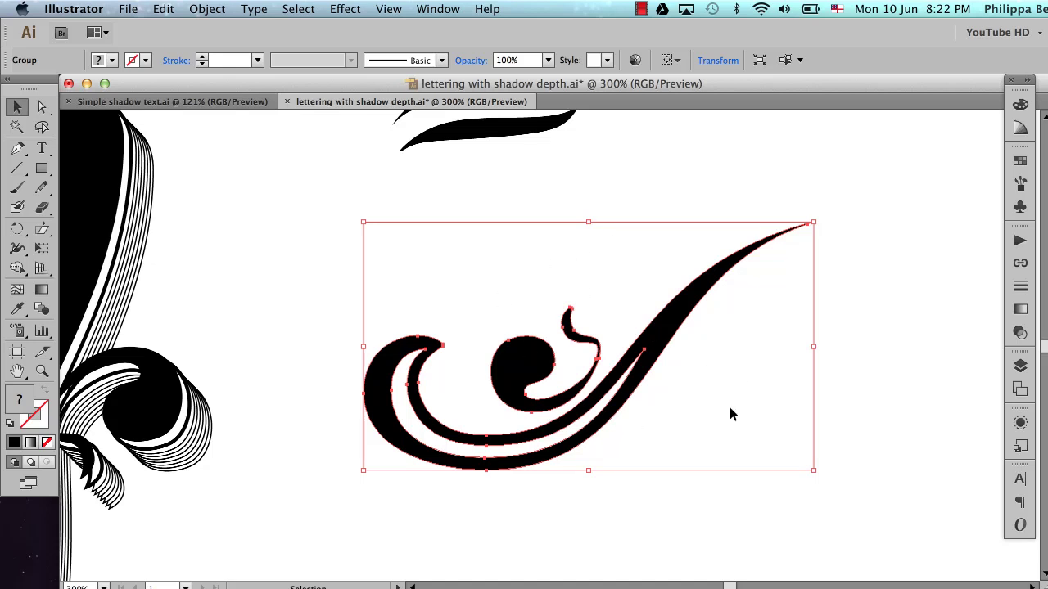
key(super+c)
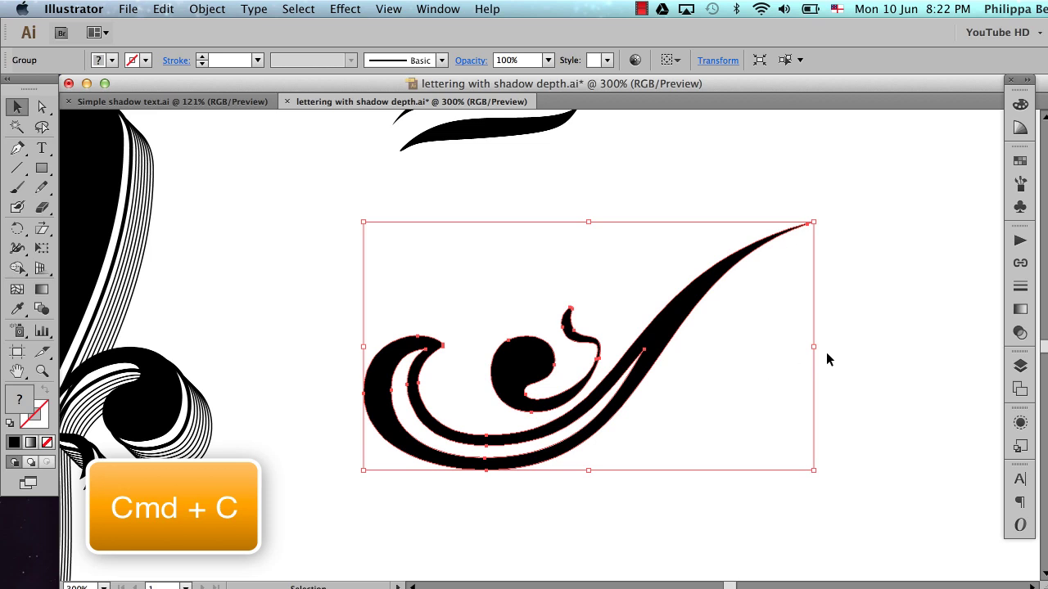
click(868, 342)
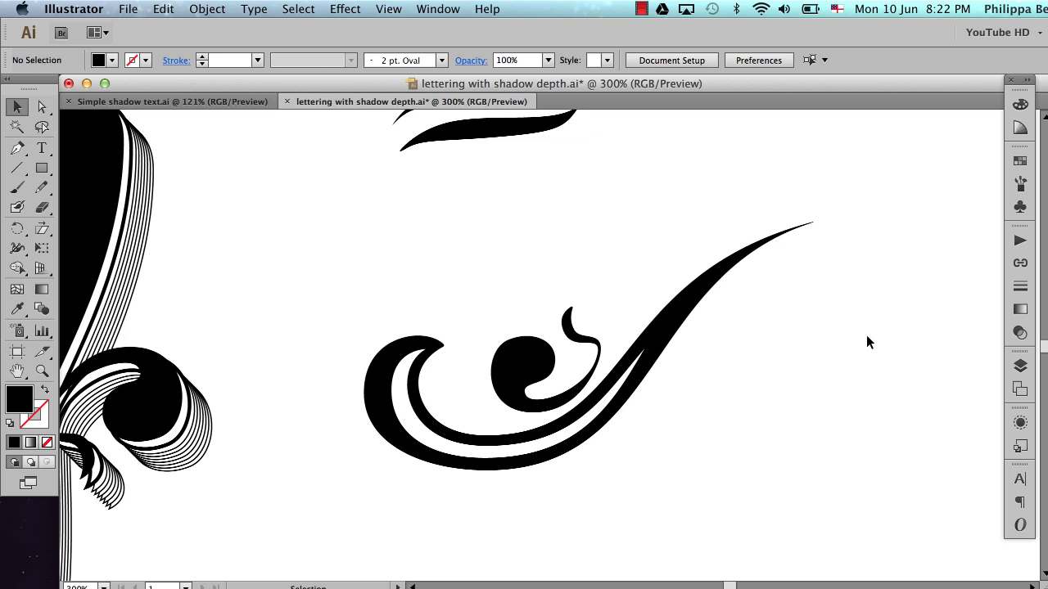
Step: Paste the swirl copy in back and nudge it right and down behind the original
key(super+b)
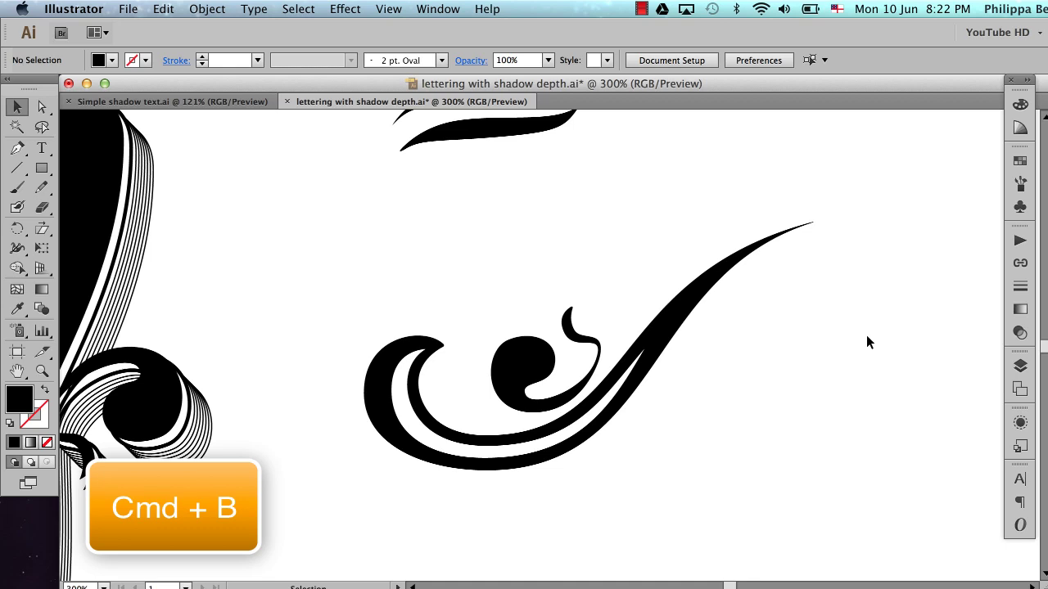
key(a)
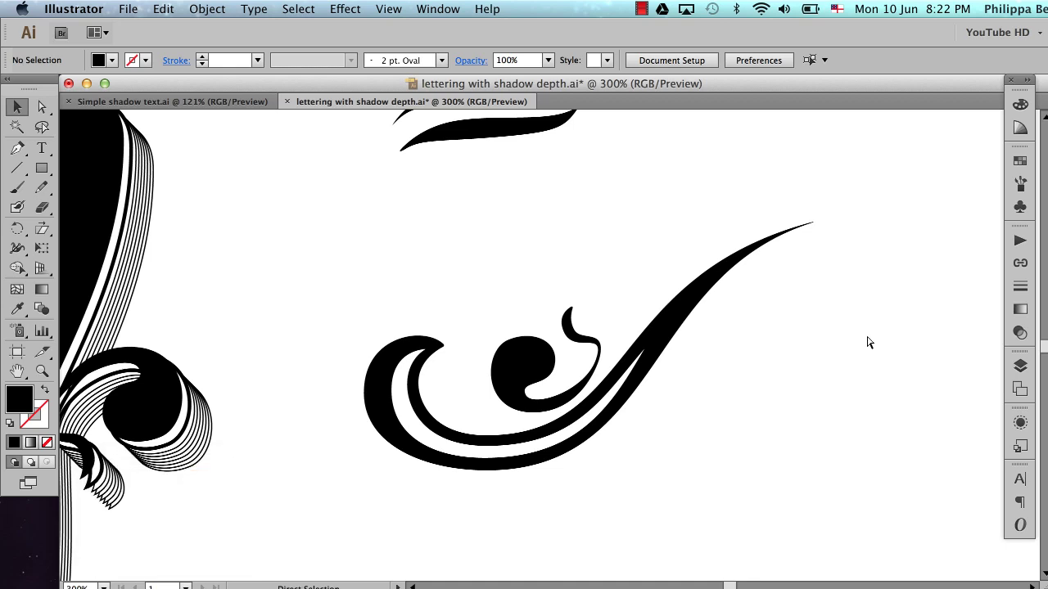
key(super+z)
key(v)
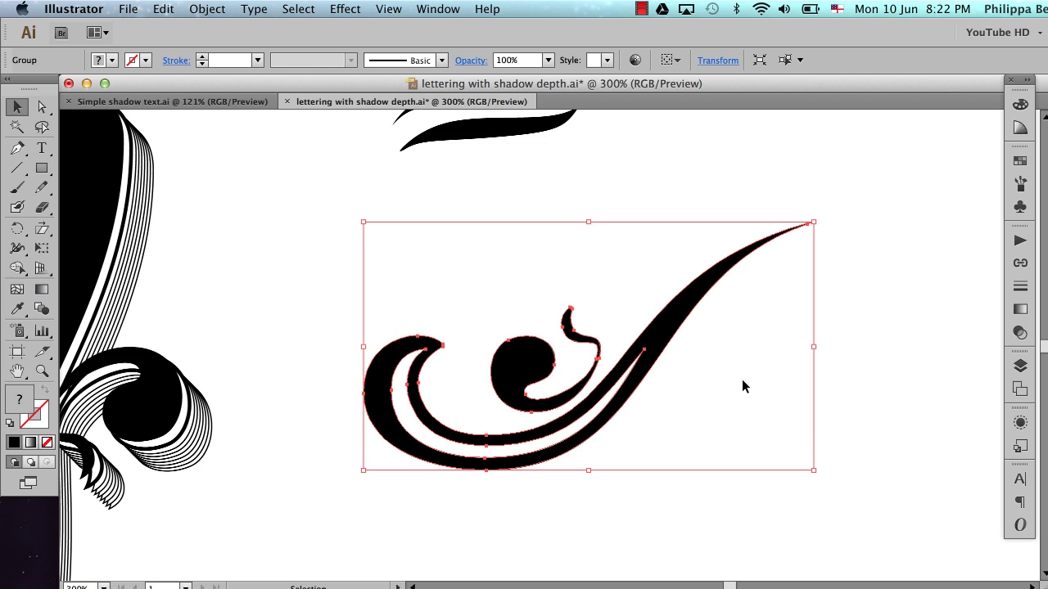
key(alt+Right)
key(alt+Right)
key(alt+Right)
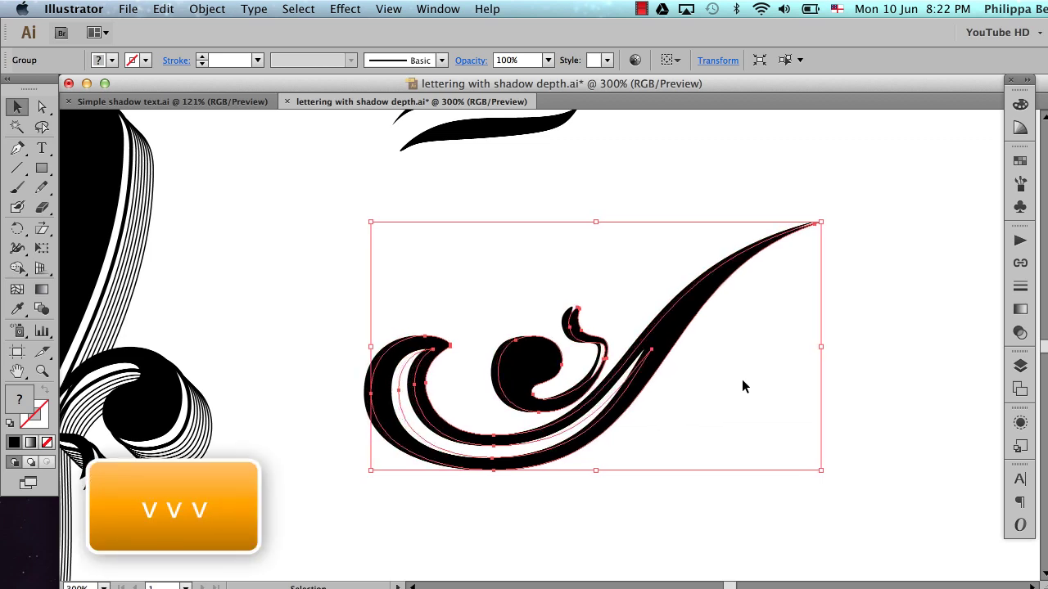
key(alt+Down)
key(alt+Down)
key(alt+Down)
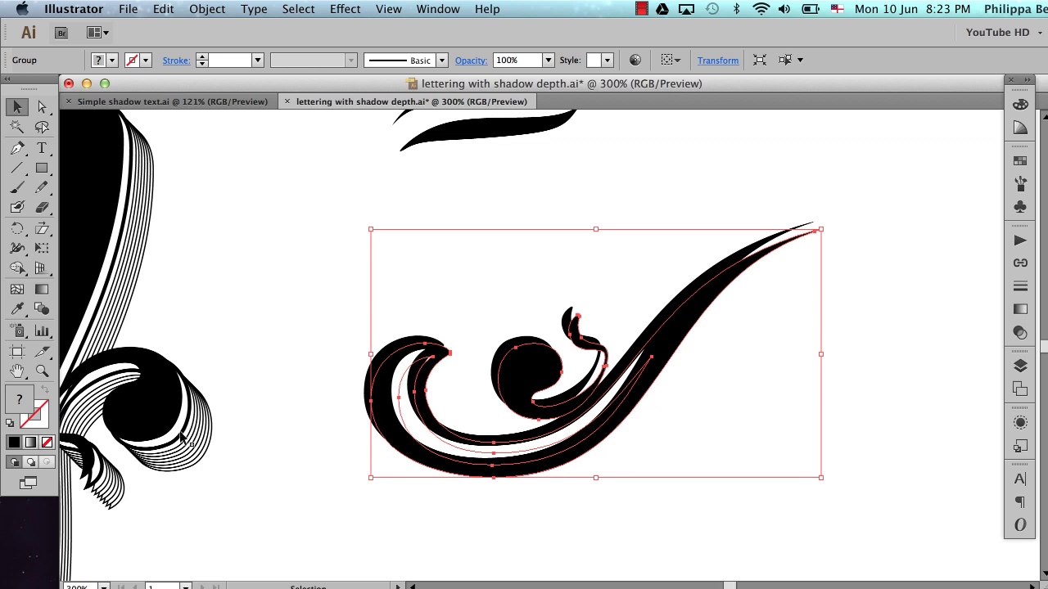
Step: Give the swirl copy a white fill with a black outline and nudge it left and up
click(11, 424)
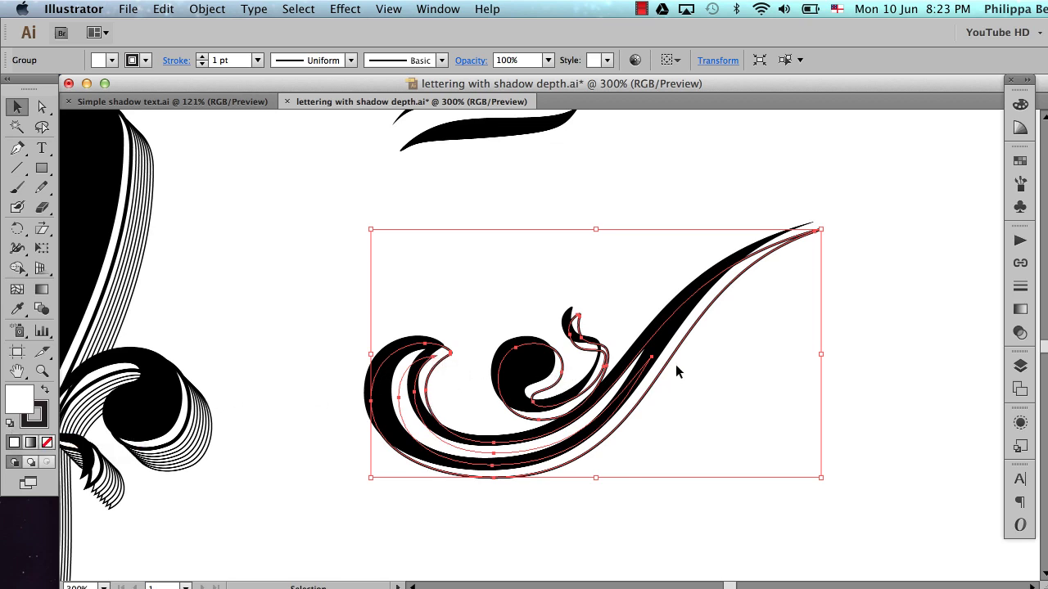
key(Left)
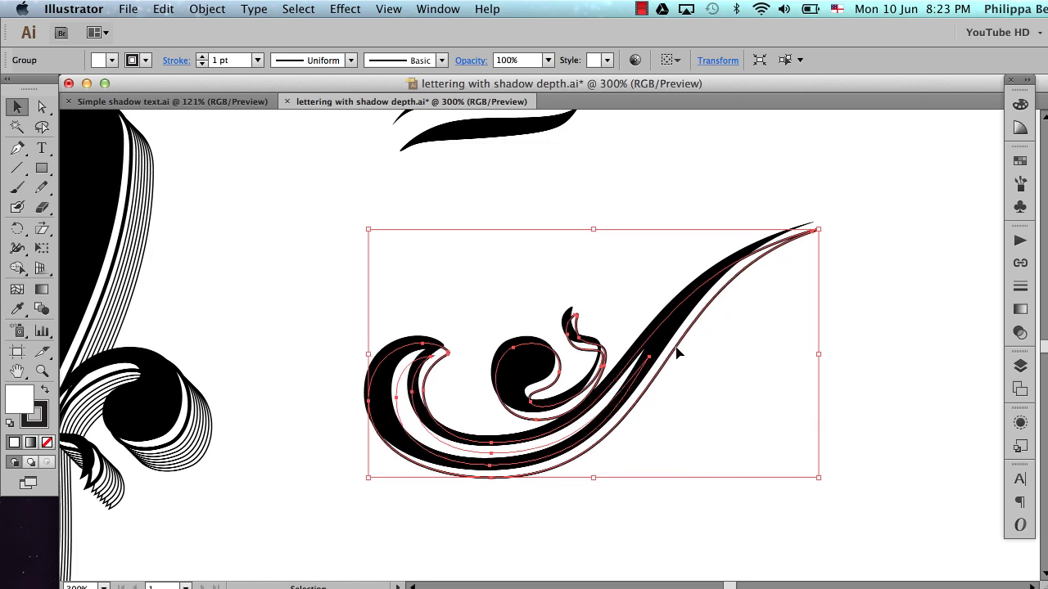
key(Up)
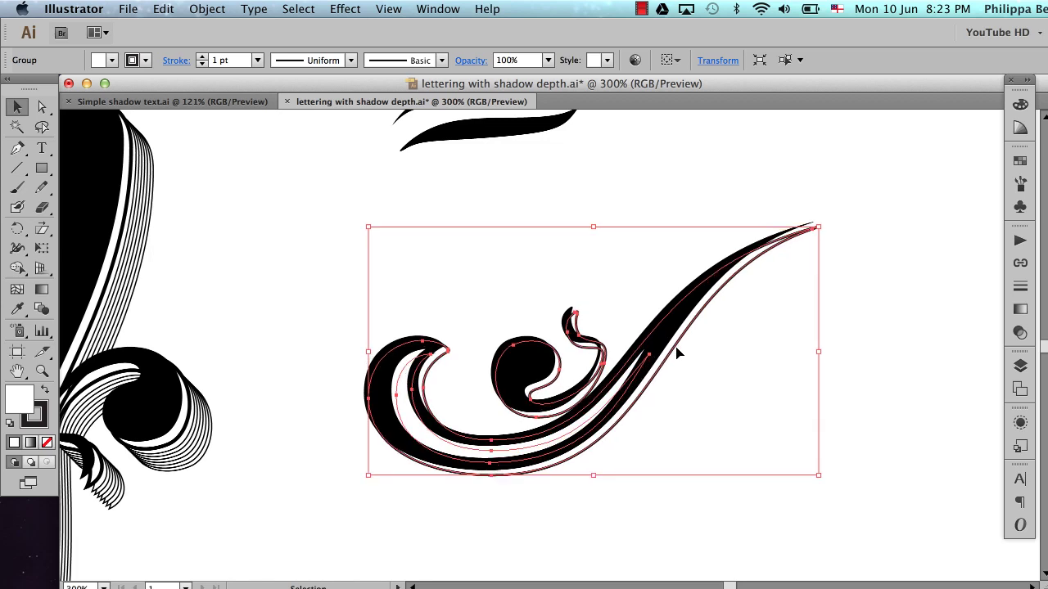
Step: Set the swirl copy's stroke weight to 1.5 pt, then reselect the swirl group
click(1020, 285)
click(871, 249)
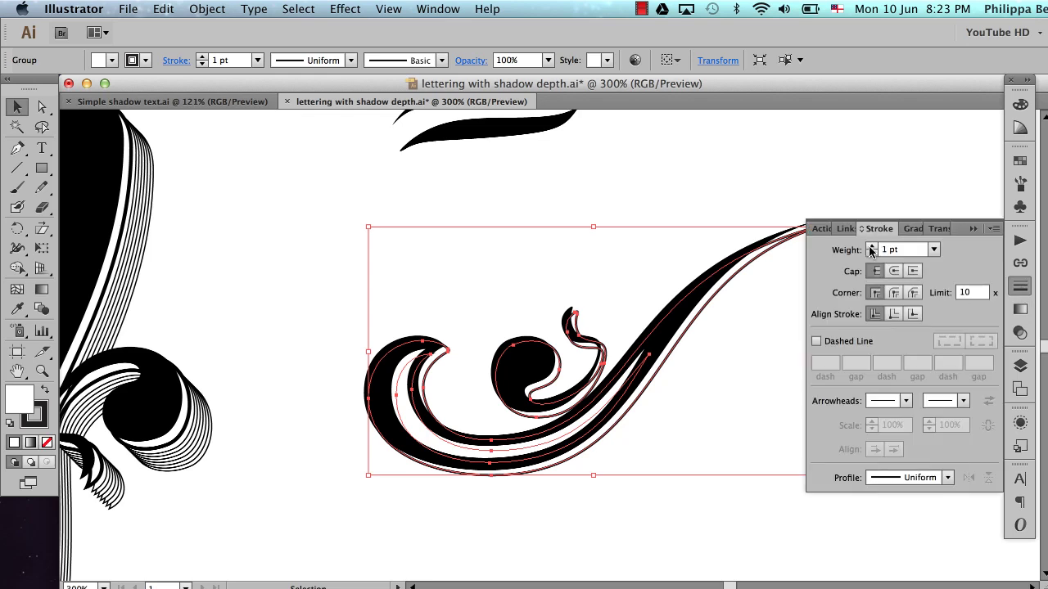
click(903, 252)
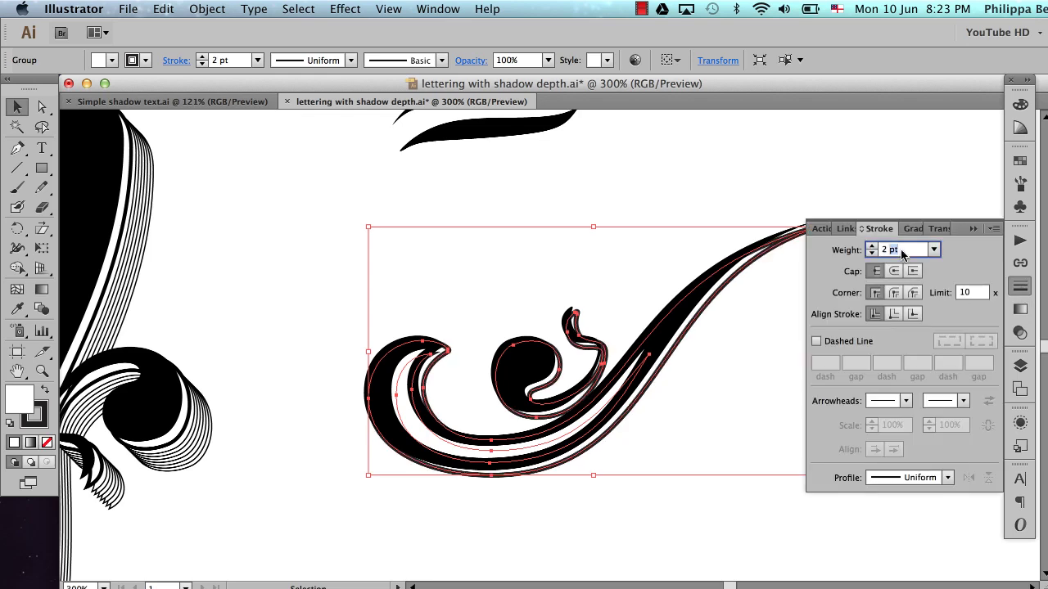
text(1.5)
key(Return)
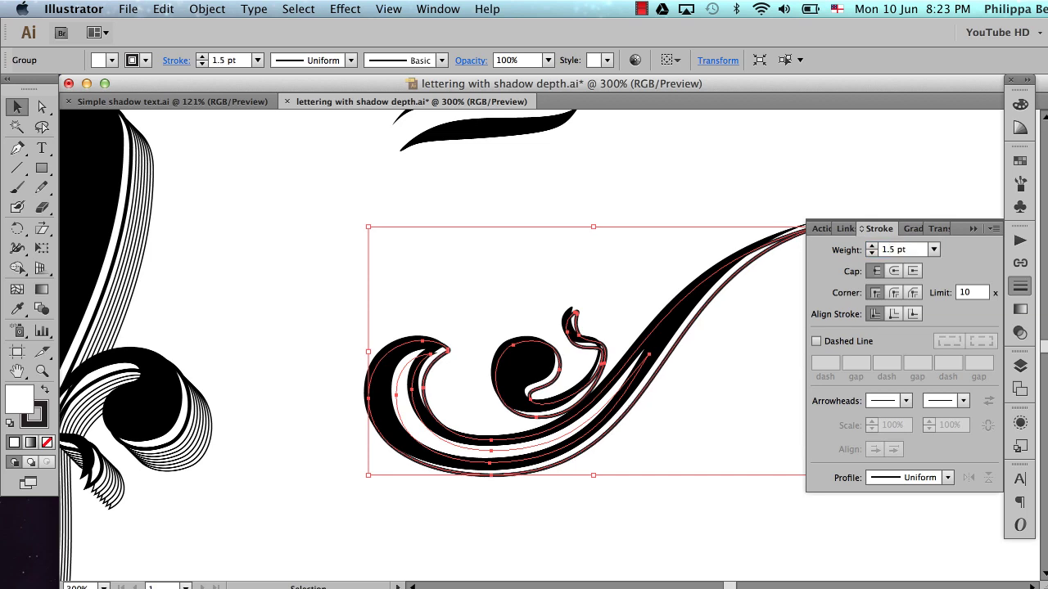
click(978, 226)
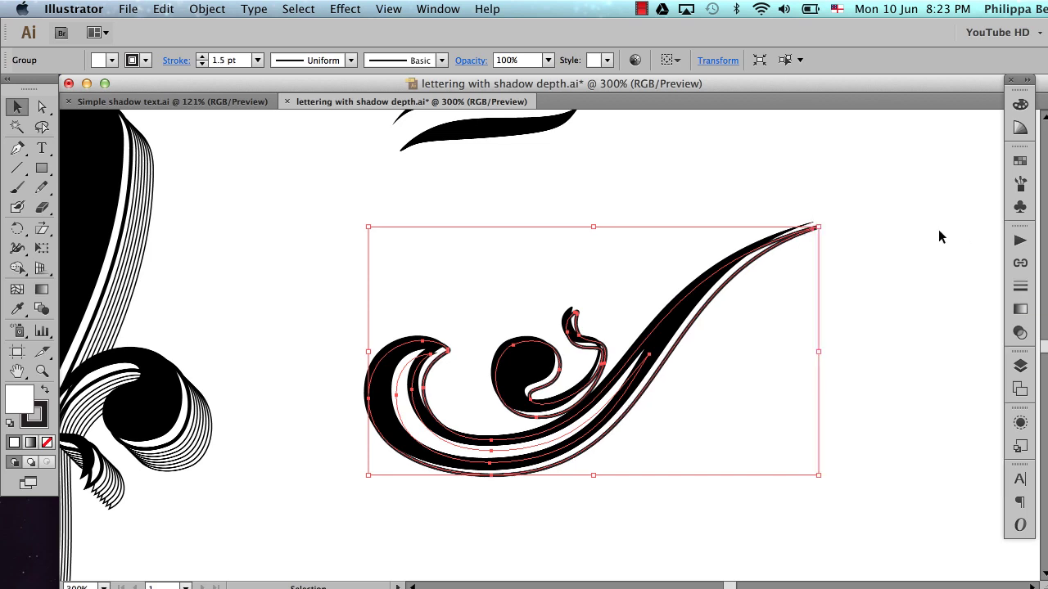
click(914, 234)
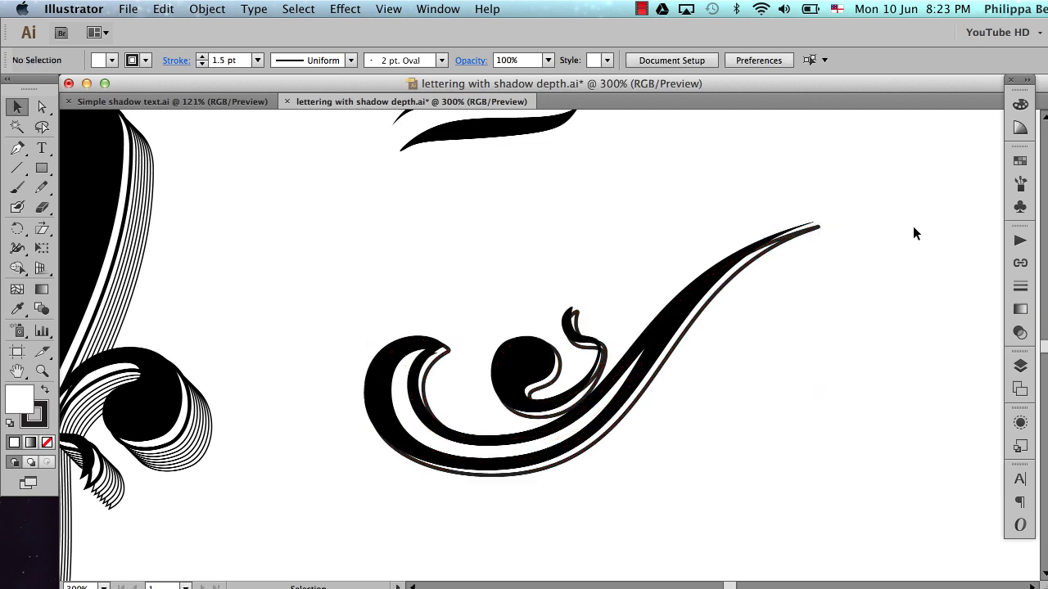
click(766, 255)
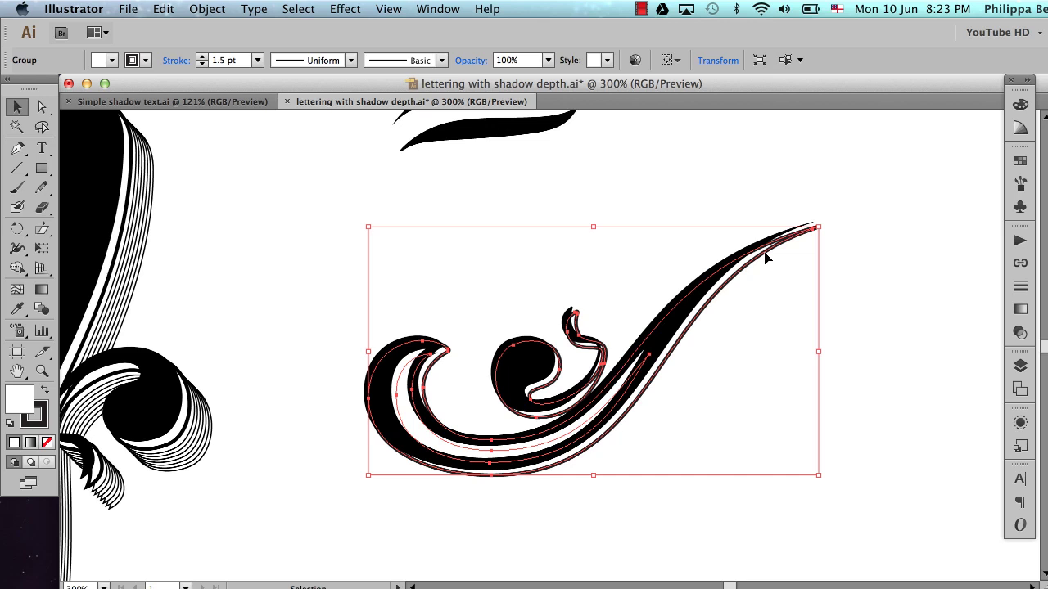
Step: Paste another swirl copy in place and nudge it right and down
click(854, 311)
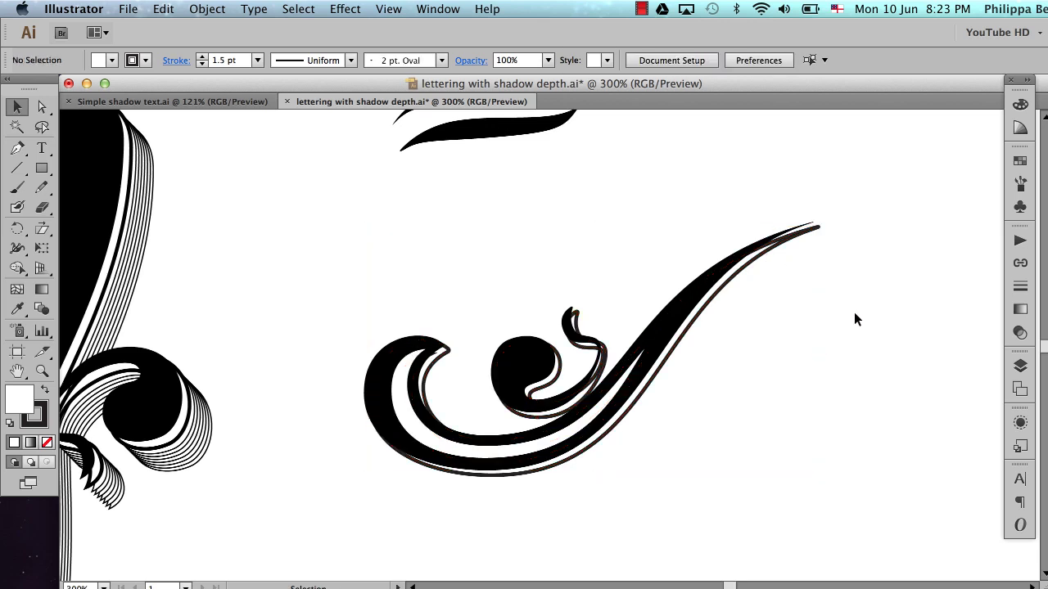
key(super+z)
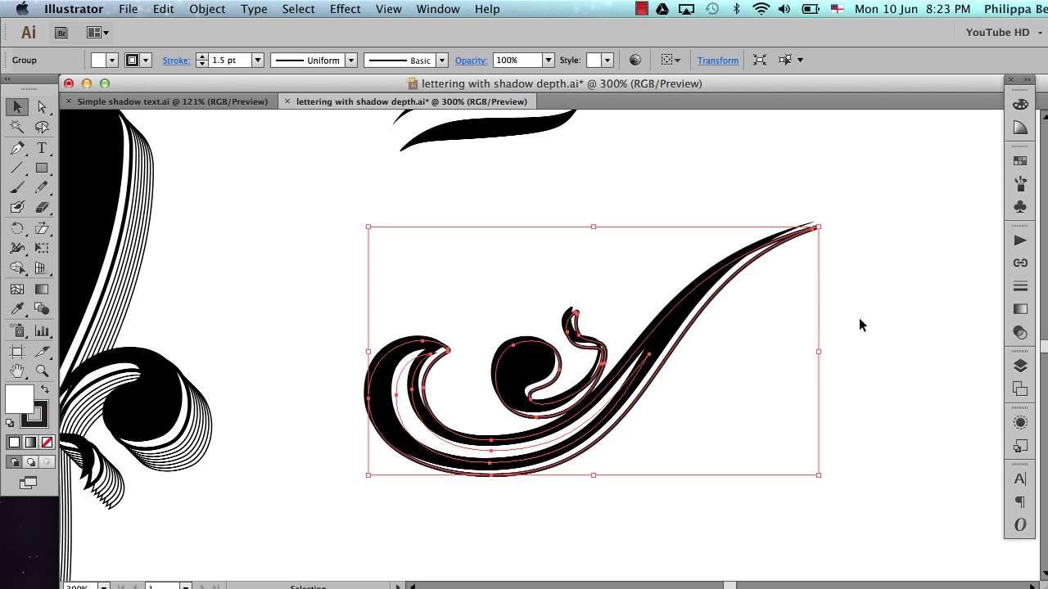
key(Right)
key(Down)
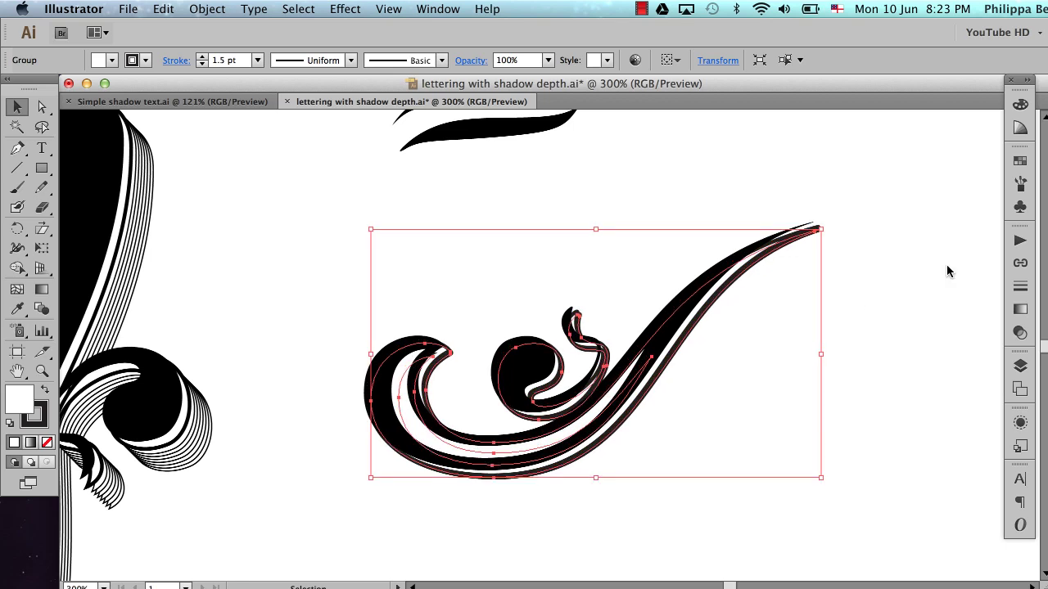
Step: Set the new copy's stroke weight to 0.5 pt and zoom in on the flourish's upper tip
click(1020, 286)
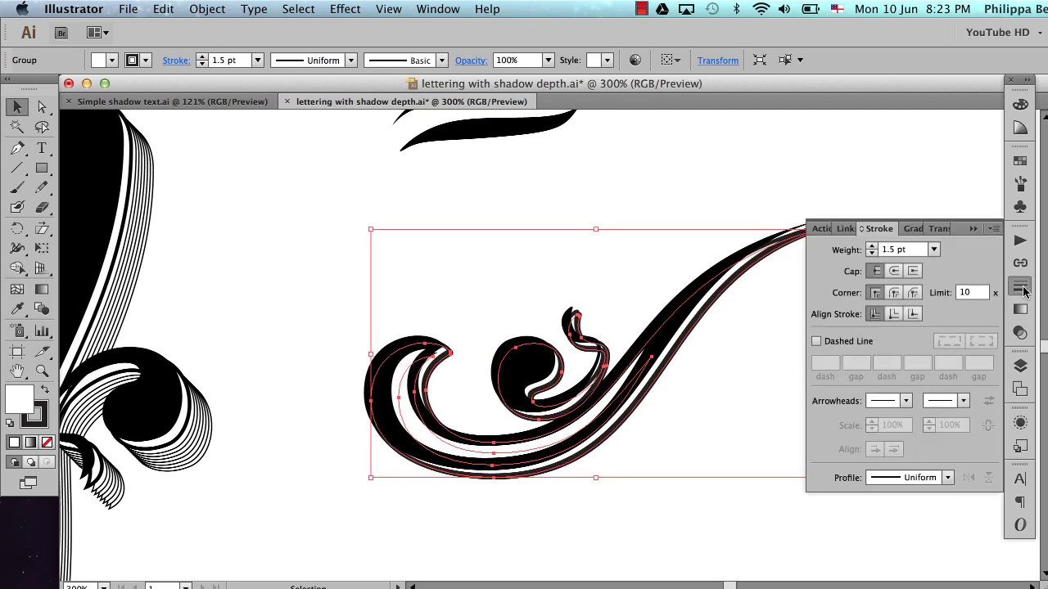
click(872, 246)
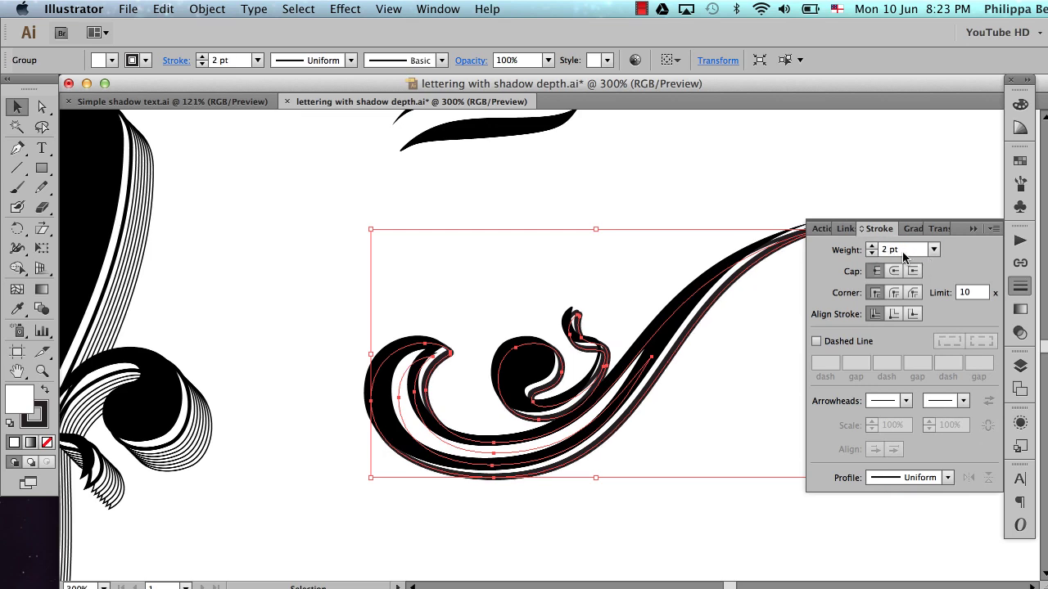
click(897, 252)
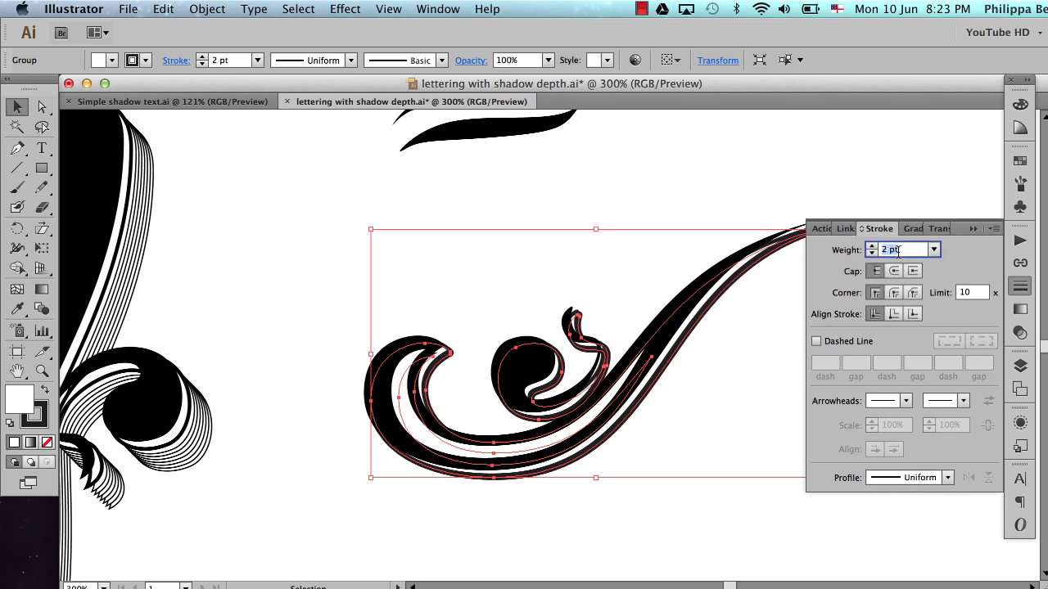
text(0.5)
key(Return)
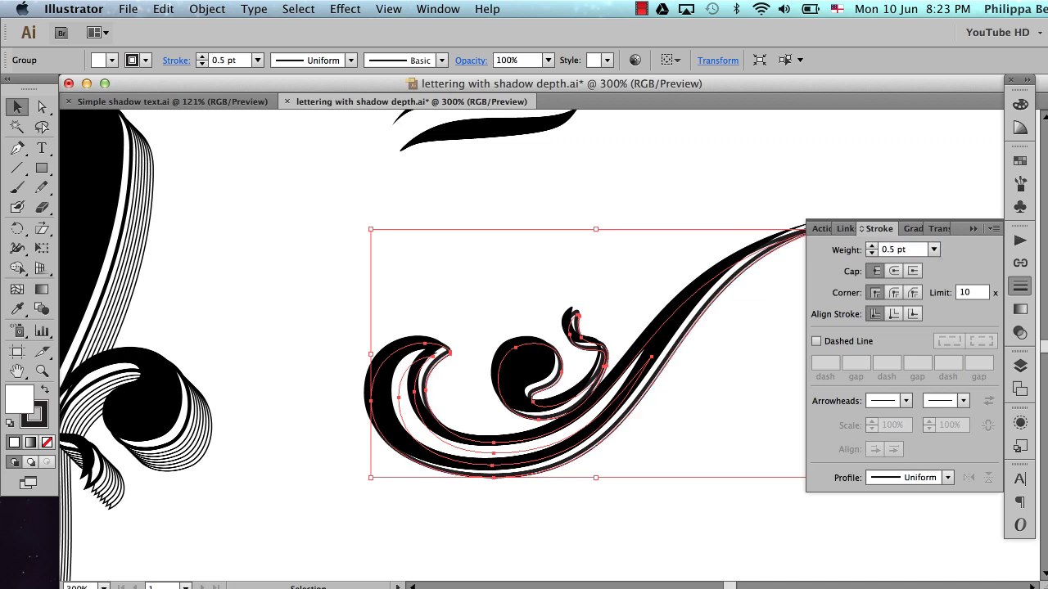
click(974, 229)
click(860, 313)
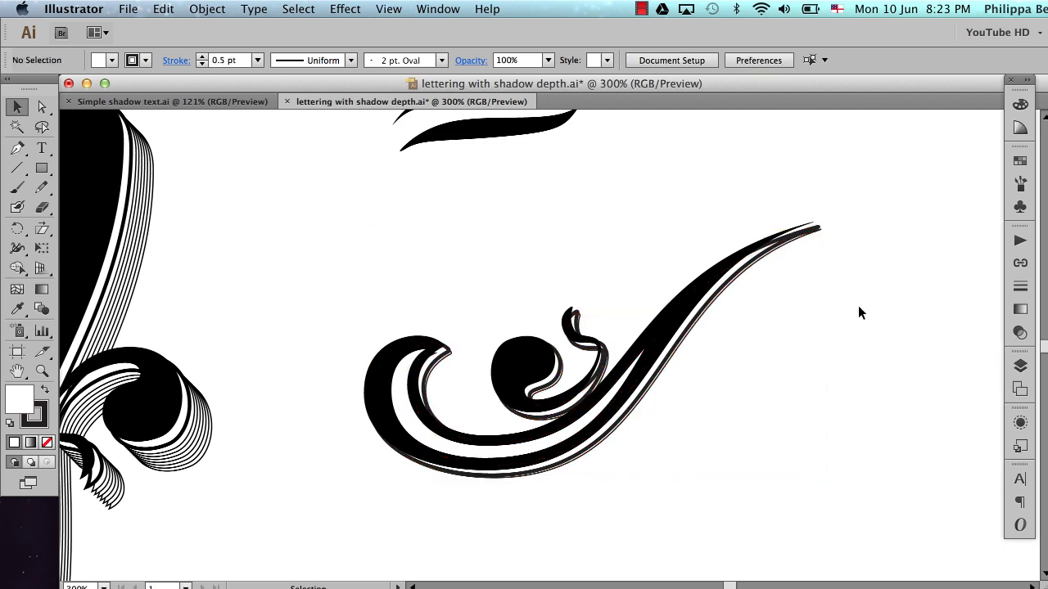
key(z)
drag(612, 194, 898, 369)
Step: Zoom in on the flourish tip and nudge the thin swirl copy down and right
click(830, 334)
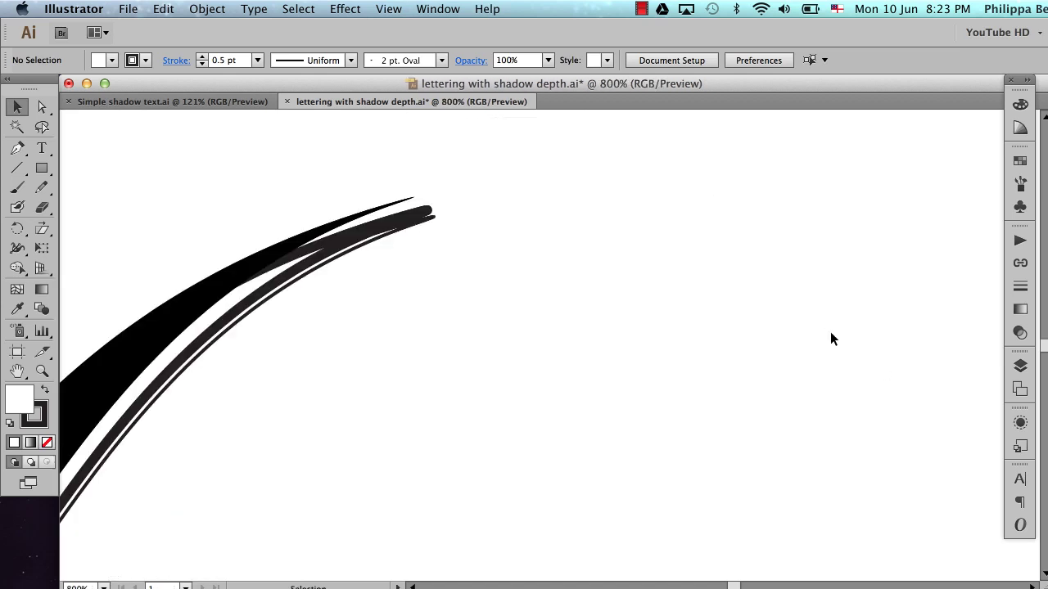
scroll(830, 338, left, 5)
click(586, 260)
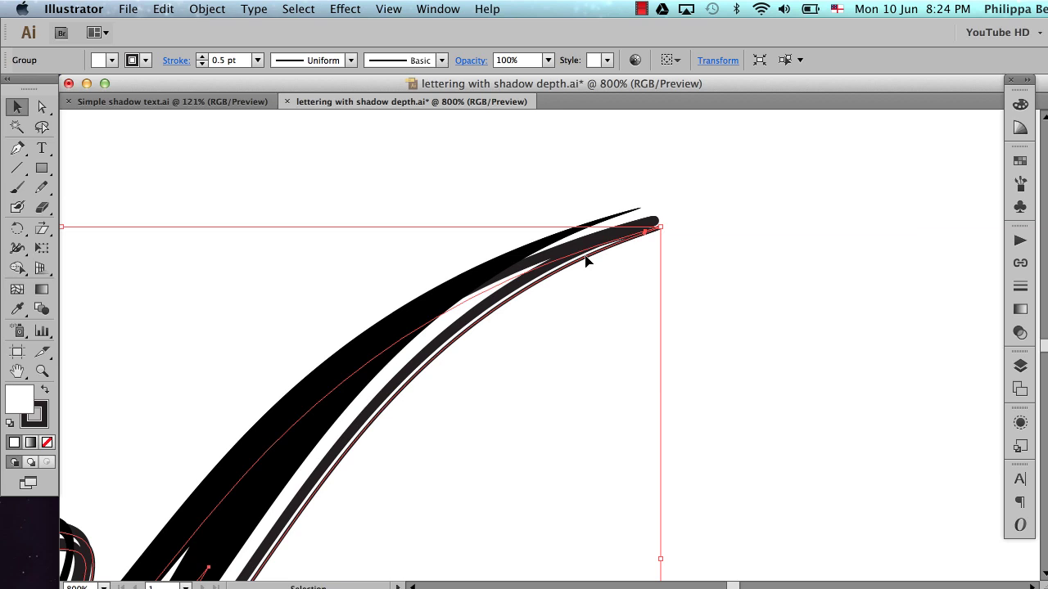
key(Down)
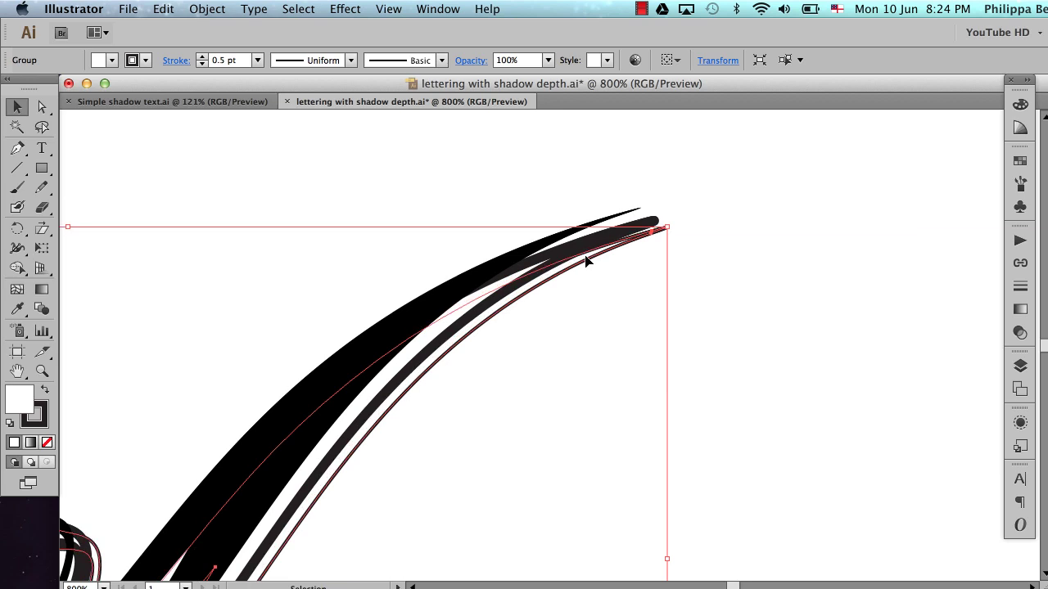
key(Right)
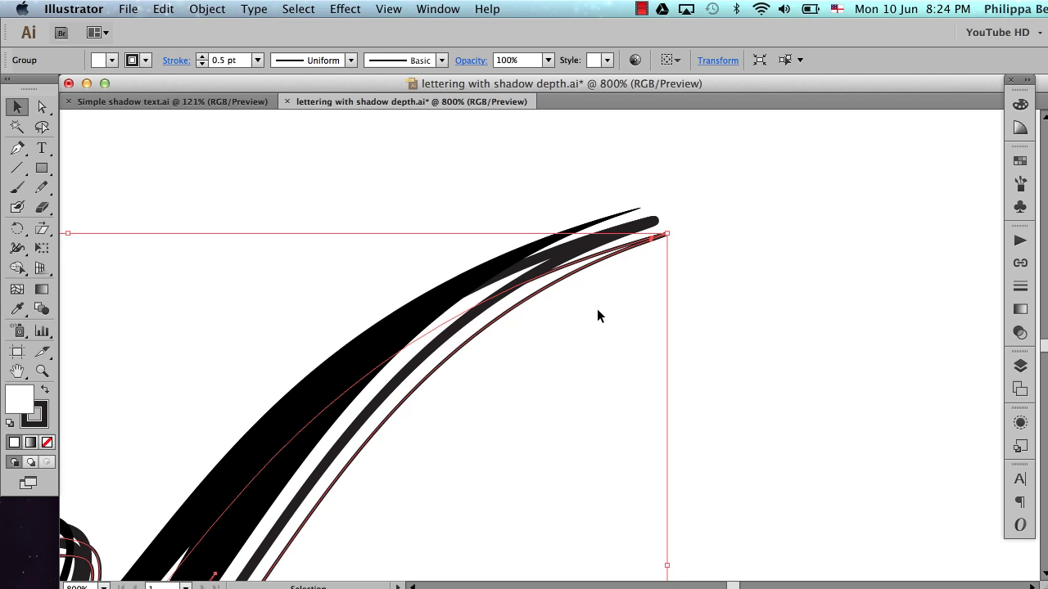
Step: Paste another copy of the stroke in place and nudge it two steps right and two down
click(739, 335)
key(super+z)
key(Right)
key(Right)
key(Right)
key(Right)
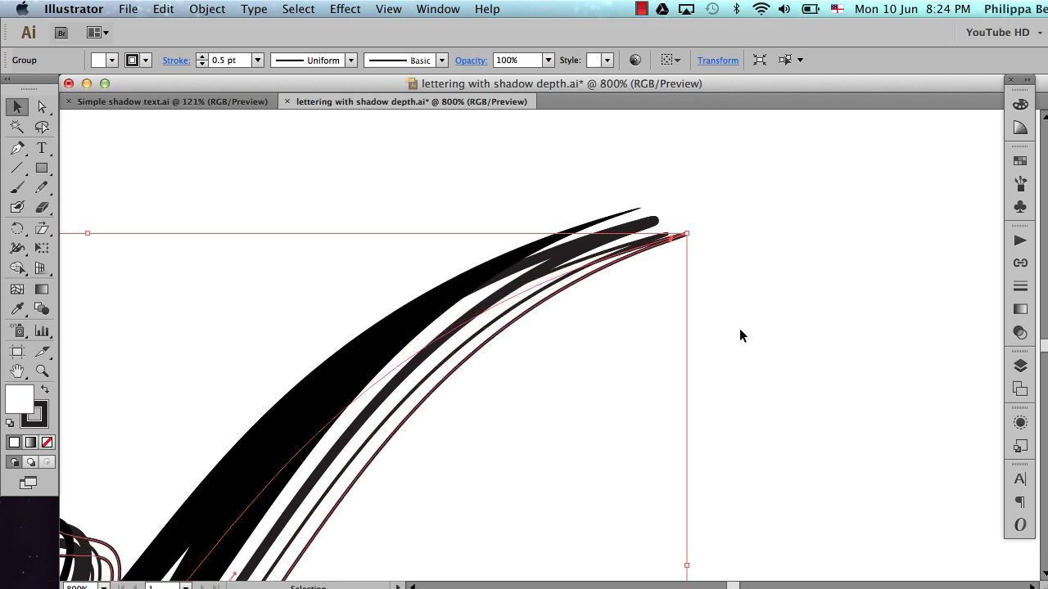
key(Right)
key(Right)
key(Right)
key(Down)
key(Down)
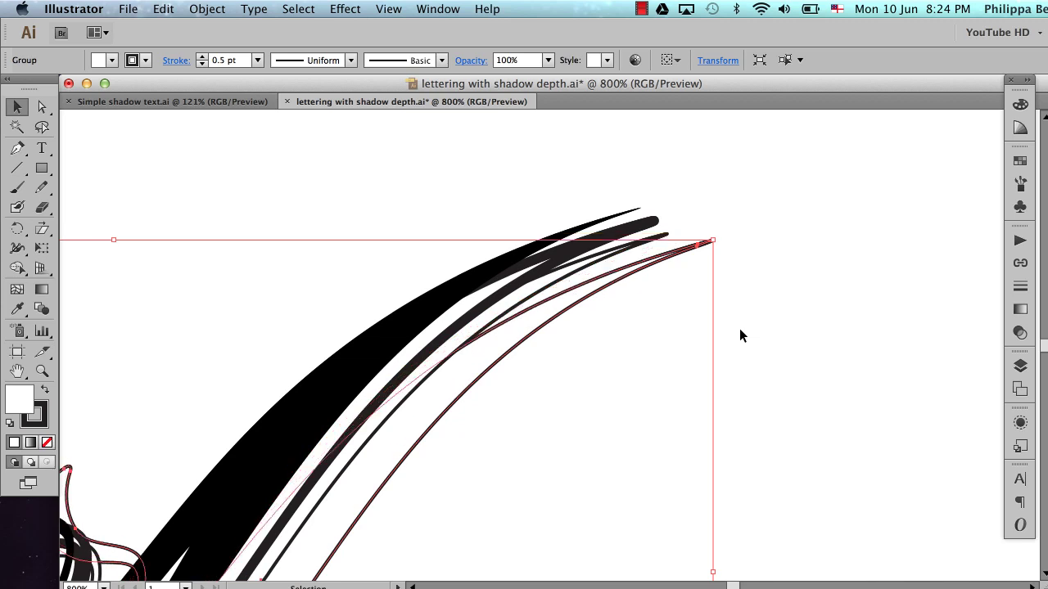
key(Down)
key(Down)
key(Down)
key(Down)
key(Down)
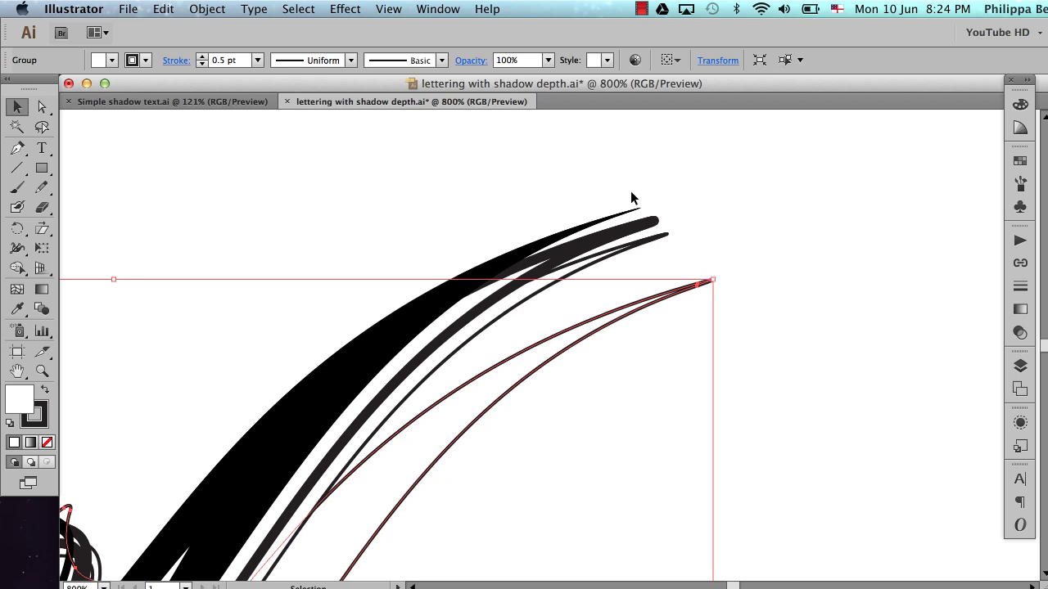
Step: Select the outermost thin stroke group together with its neighbouring stroke group
click(747, 307)
scroll(747, 307, left, 5)
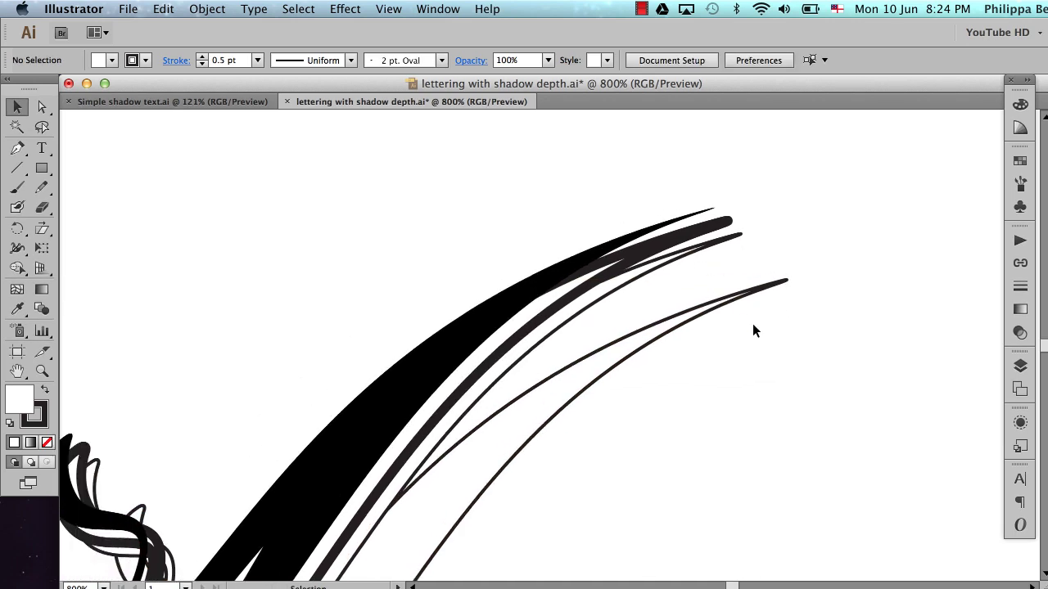
click(777, 282)
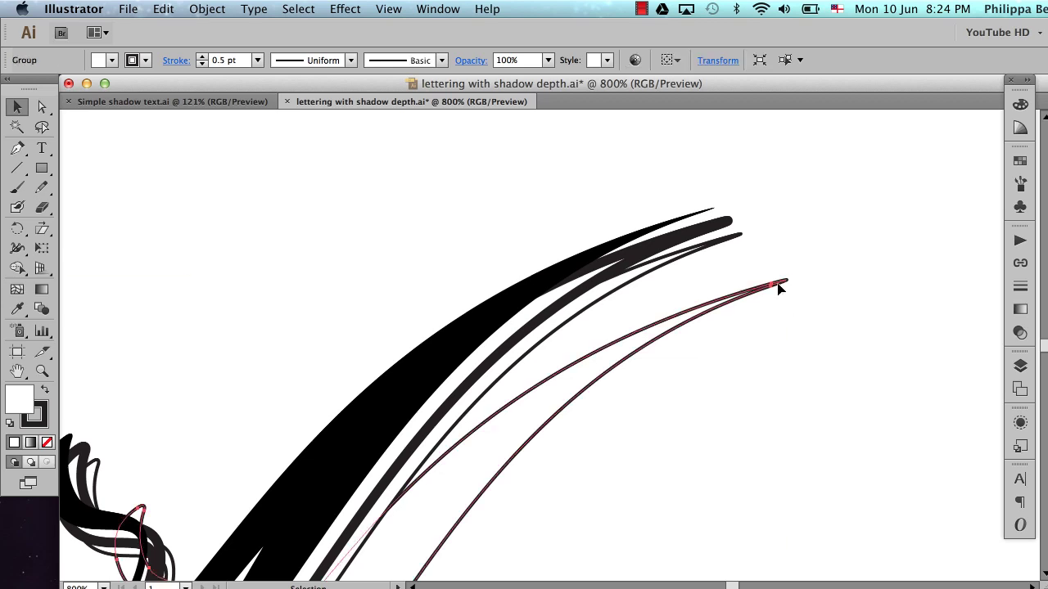
shift+click(725, 243)
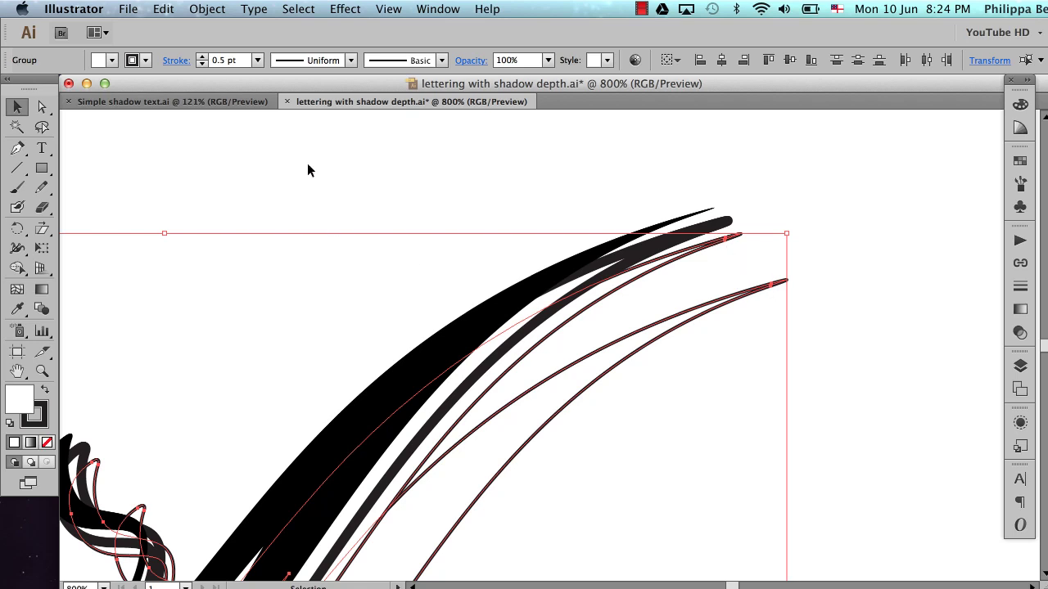
Step: Set Blend Options spacing to Specified Steps with 5 steps
click(208, 8)
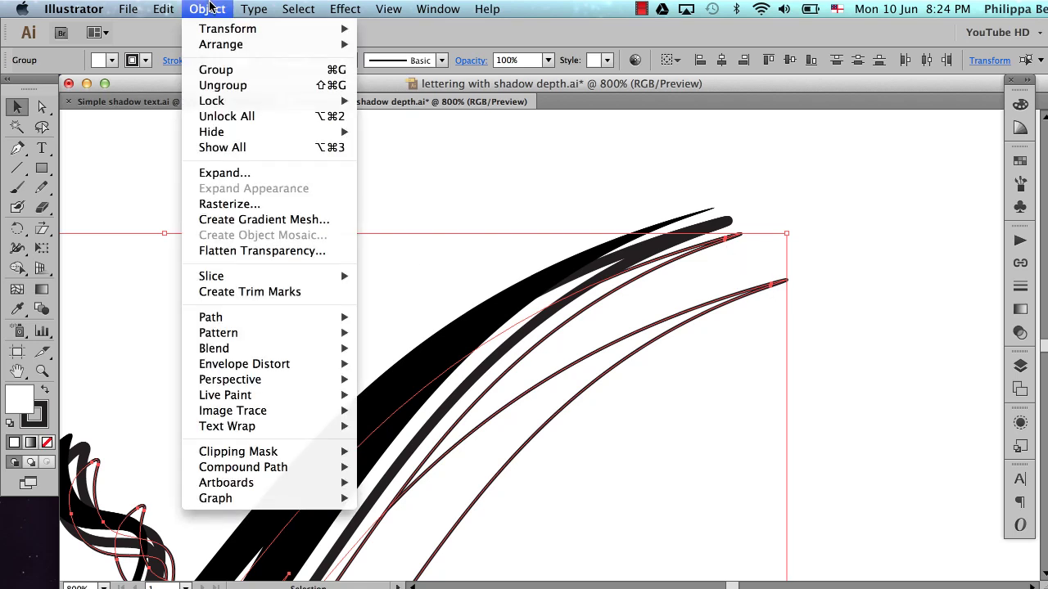
mouse_move(230, 349)
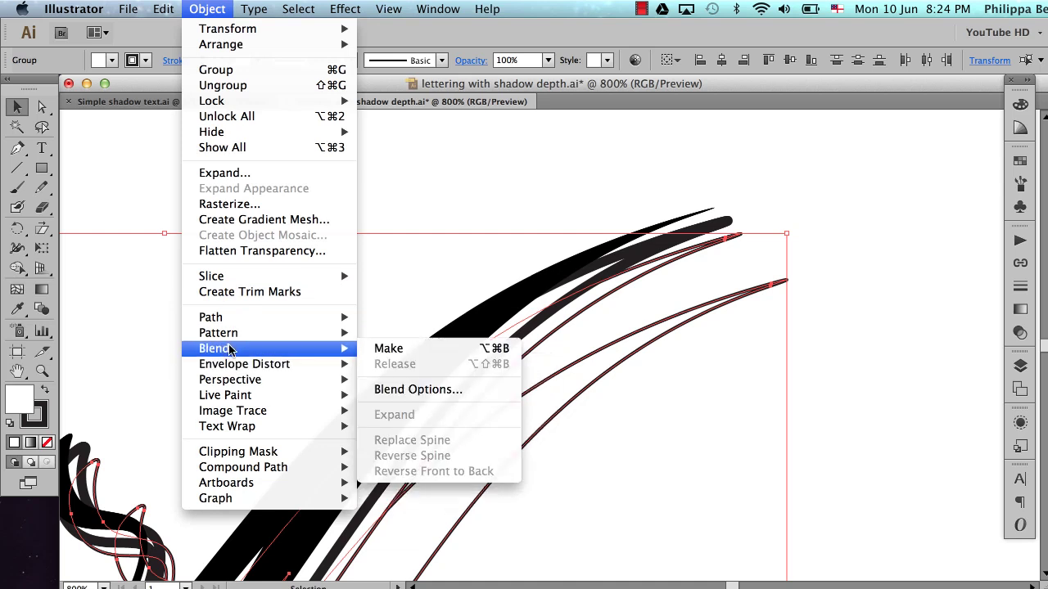
click(390, 391)
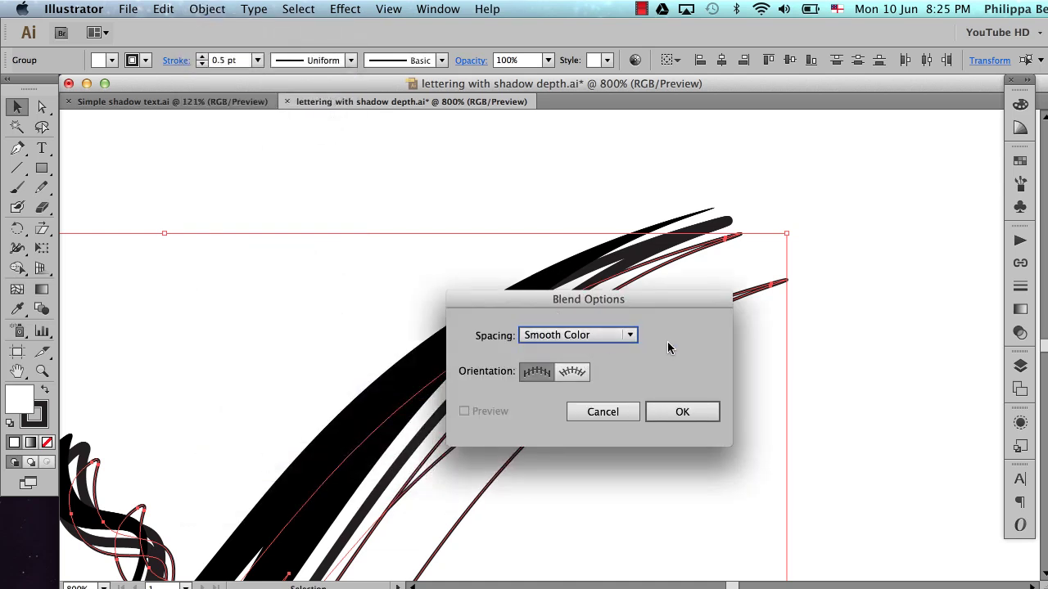
click(631, 335)
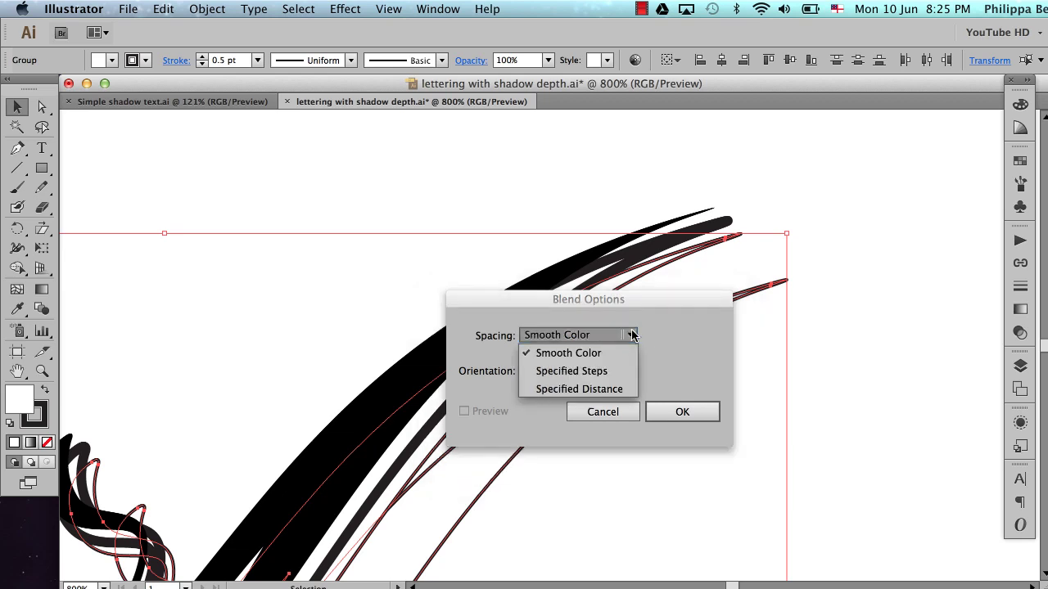
click(619, 374)
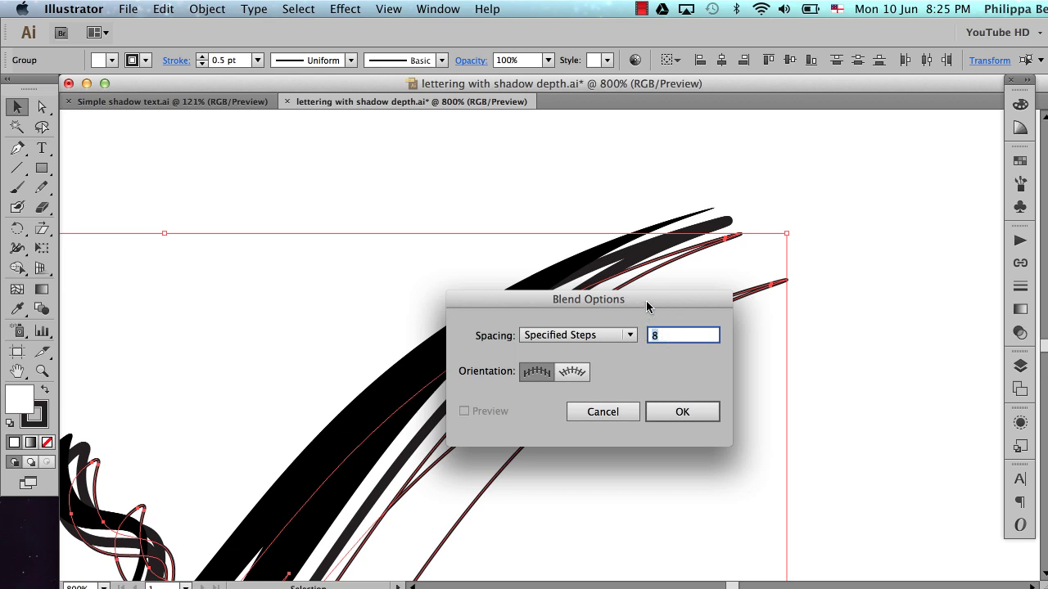
drag(647, 302, 496, 284)
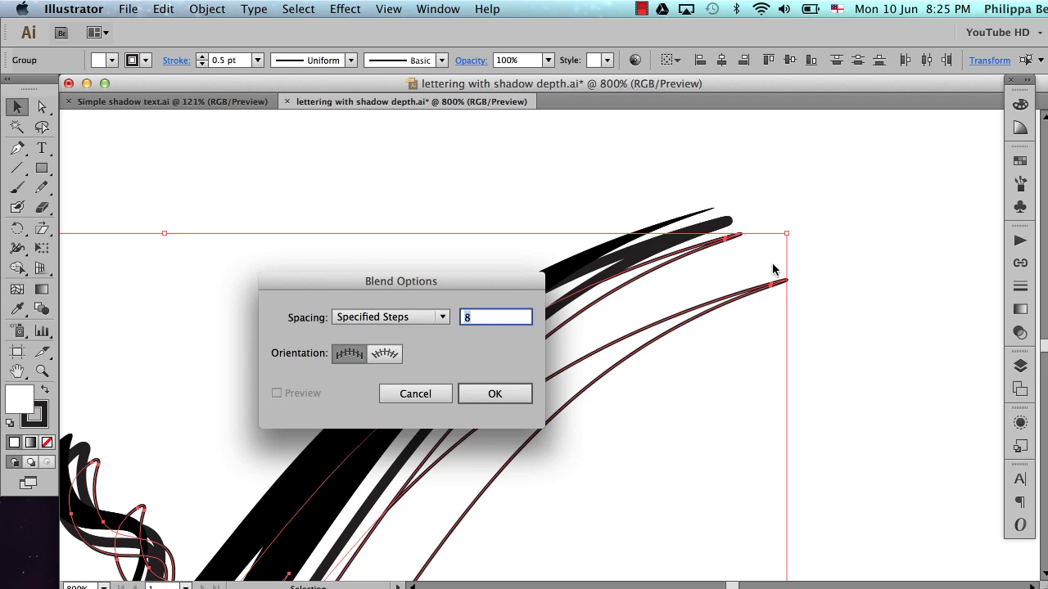
text(5)
click(494, 393)
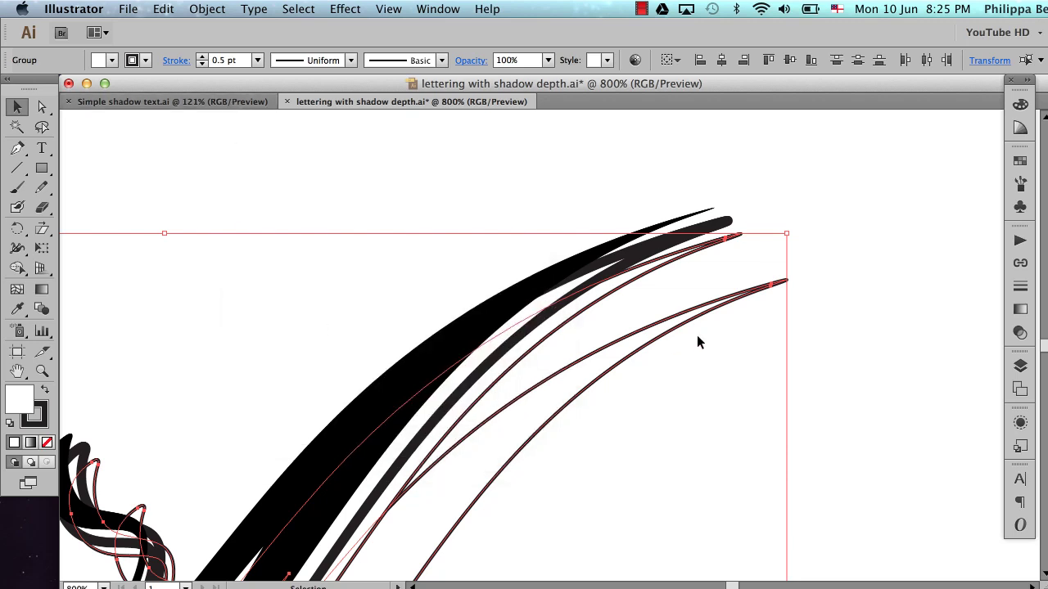
Step: Make a blend between the two selected thin curves with Object > Blend > Make
click(208, 9)
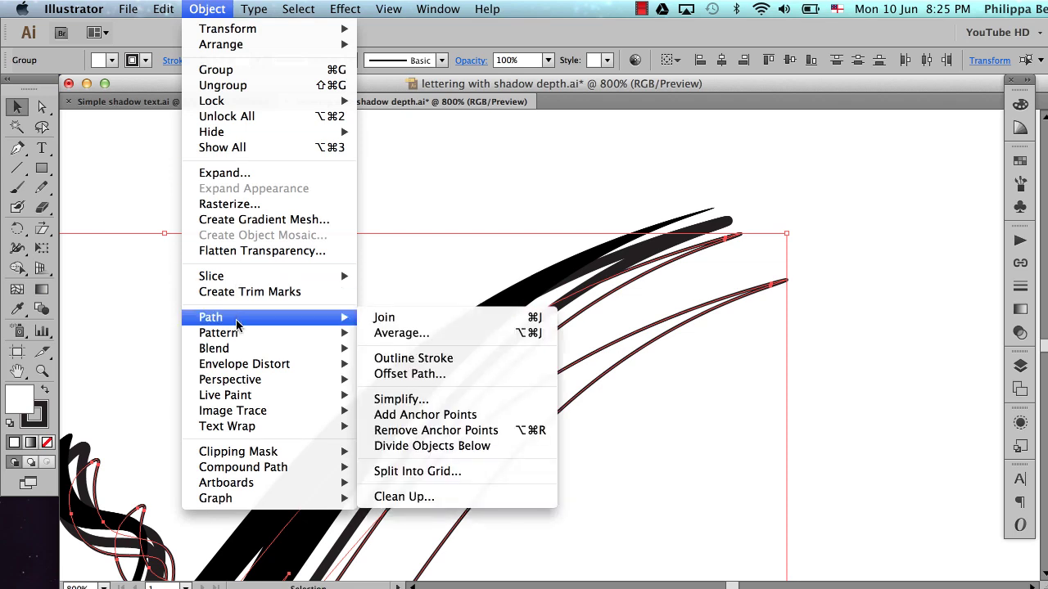
mouse_move(339, 348)
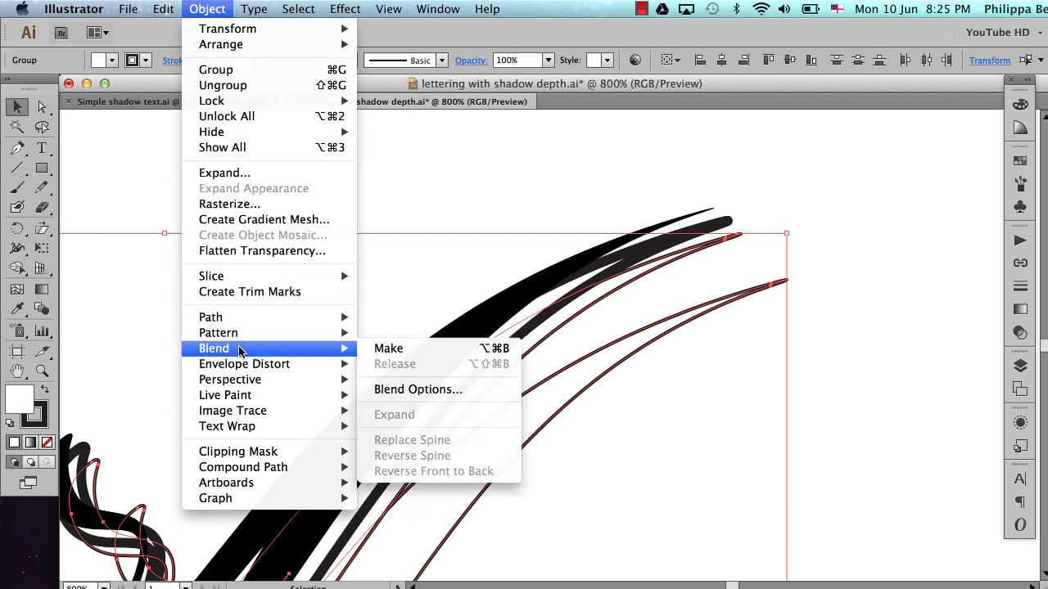
click(441, 350)
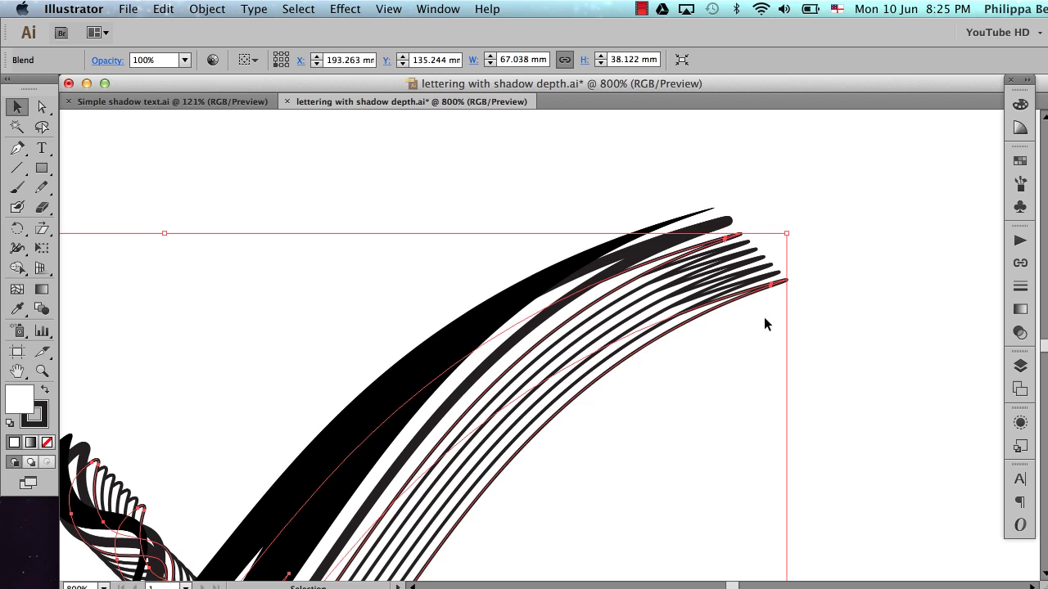
Step: Zoom in and out around the curl to inspect the new blended shadow lines
click(714, 360)
alt+super+click(475, 346)
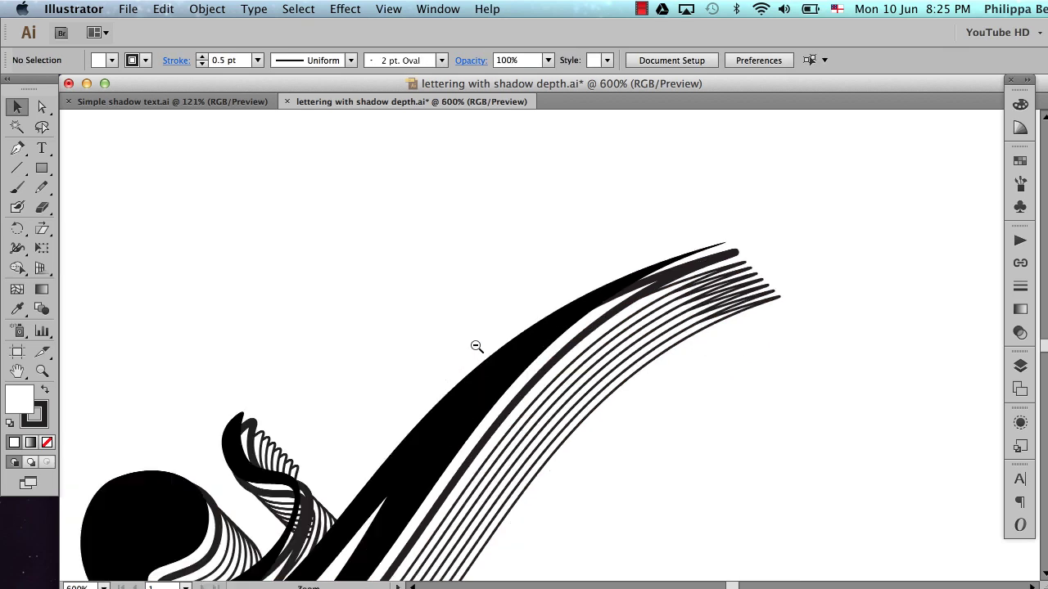
alt+super+click(476, 346)
scroll(475, 344, down, 3)
scroll(475, 344, left, 2)
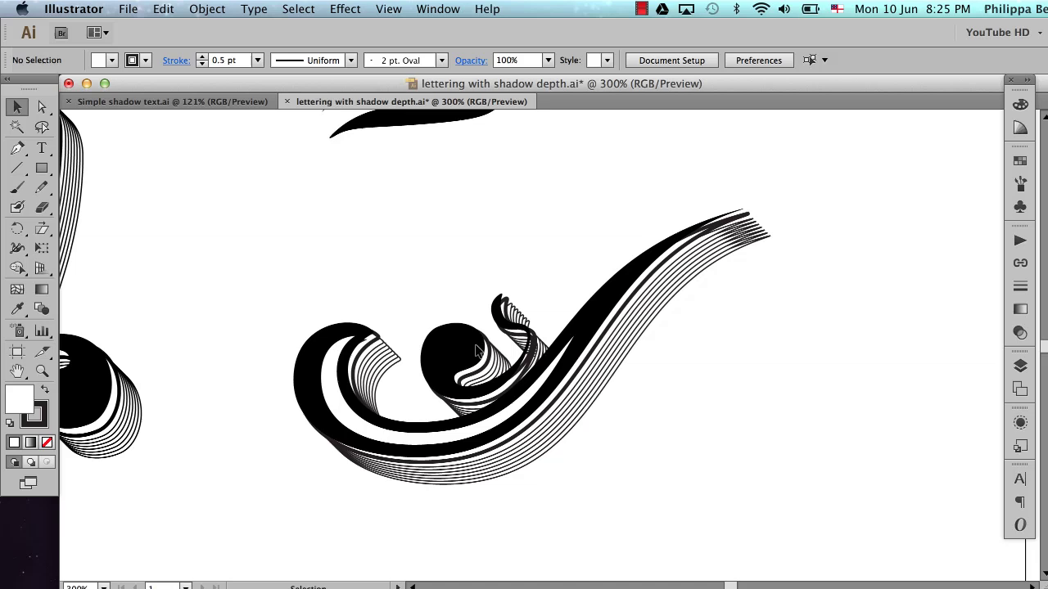
scroll(477, 350, left, 4)
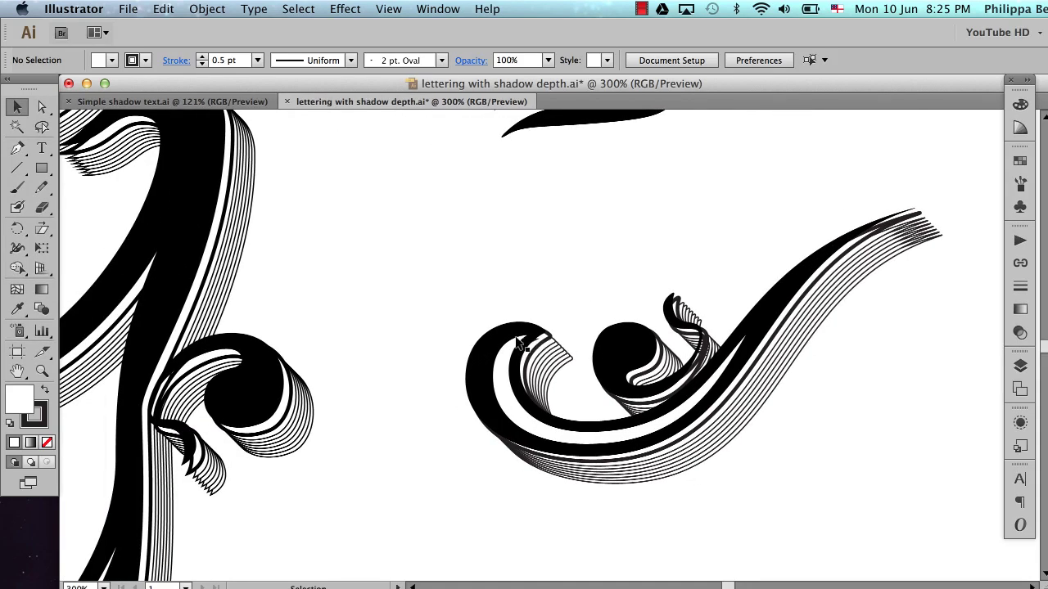
key(super+space)
drag(477, 295, 582, 396)
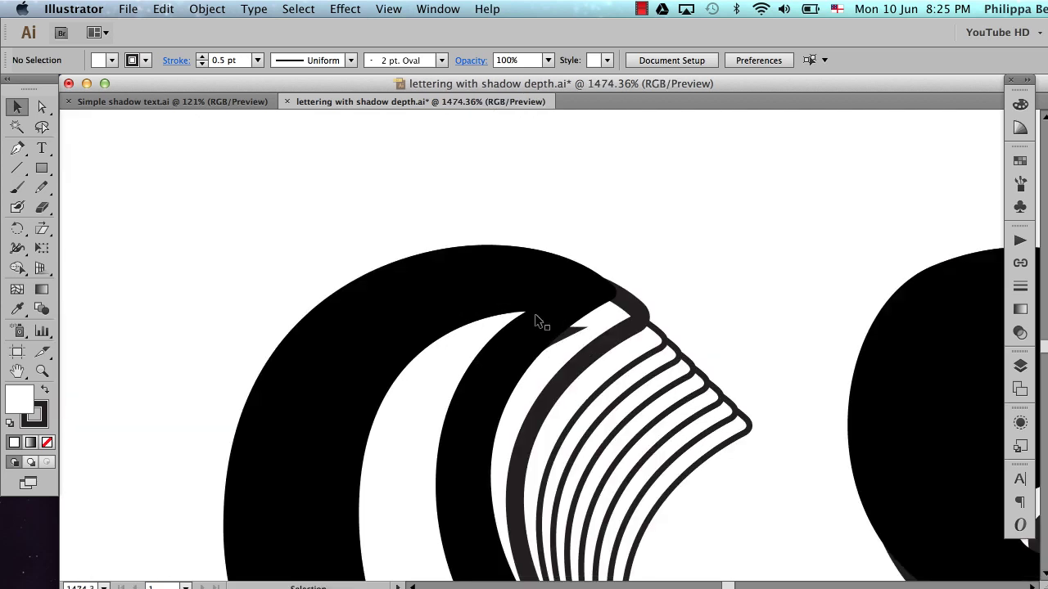
key(super+alt+space)
click(538, 392)
click(538, 392)
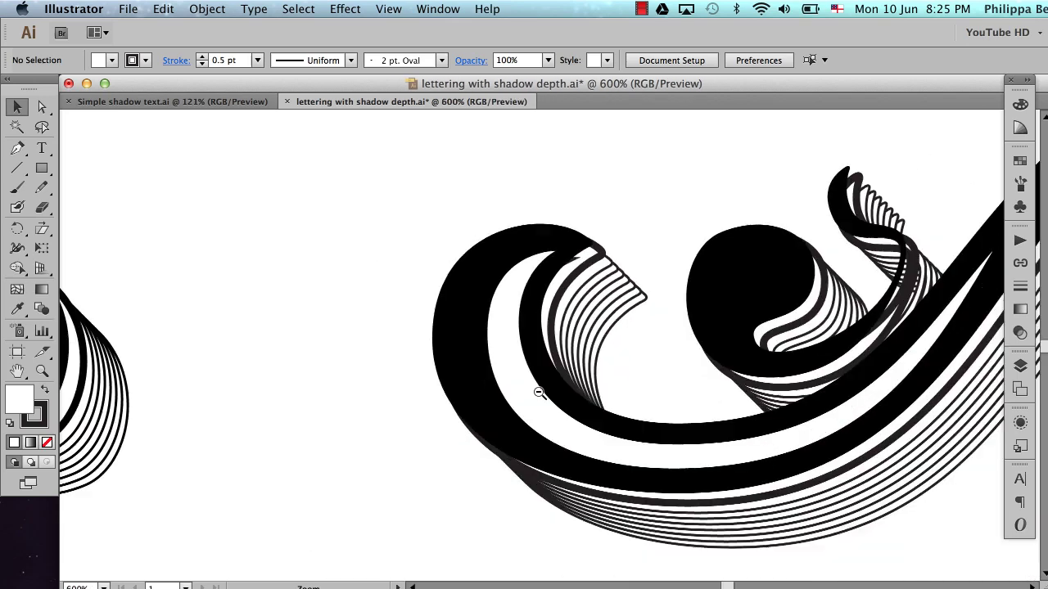
click(538, 392)
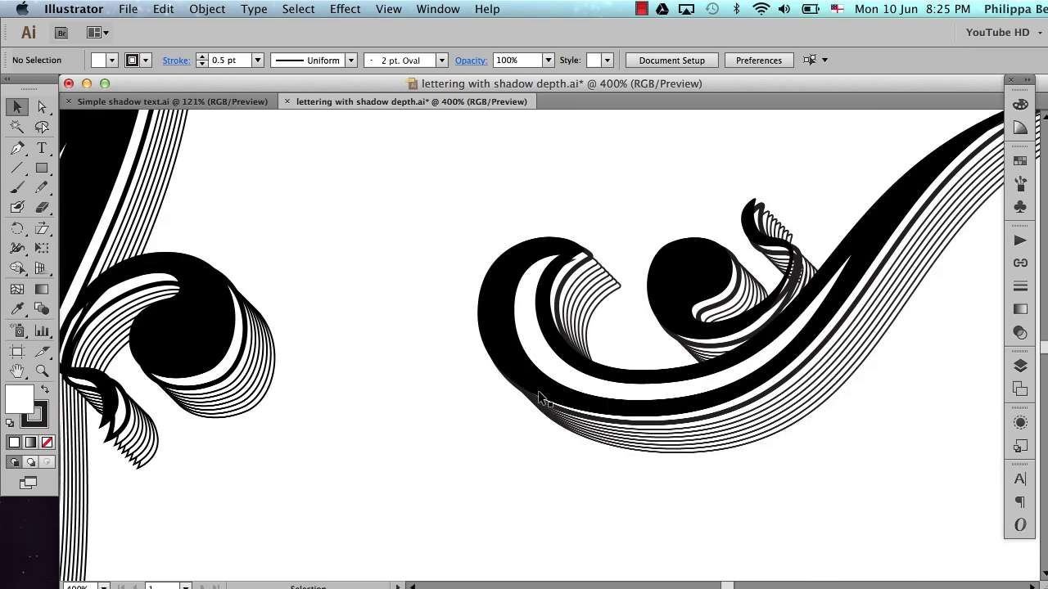
Step: Select the black front swirl group and raise it with Shift+Up Arrow
click(503, 330)
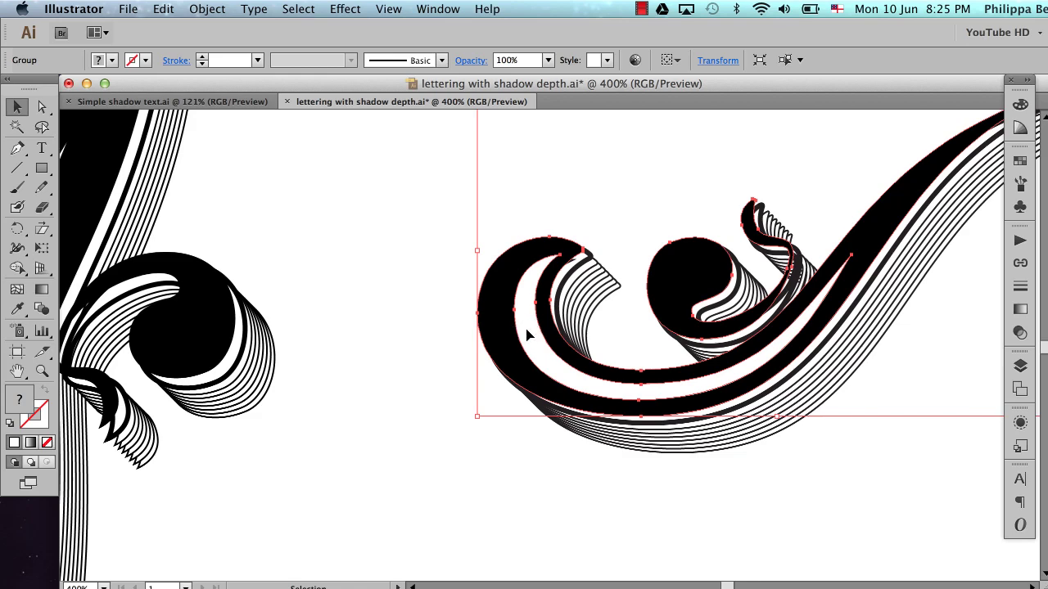
scroll(528, 335, up, 4)
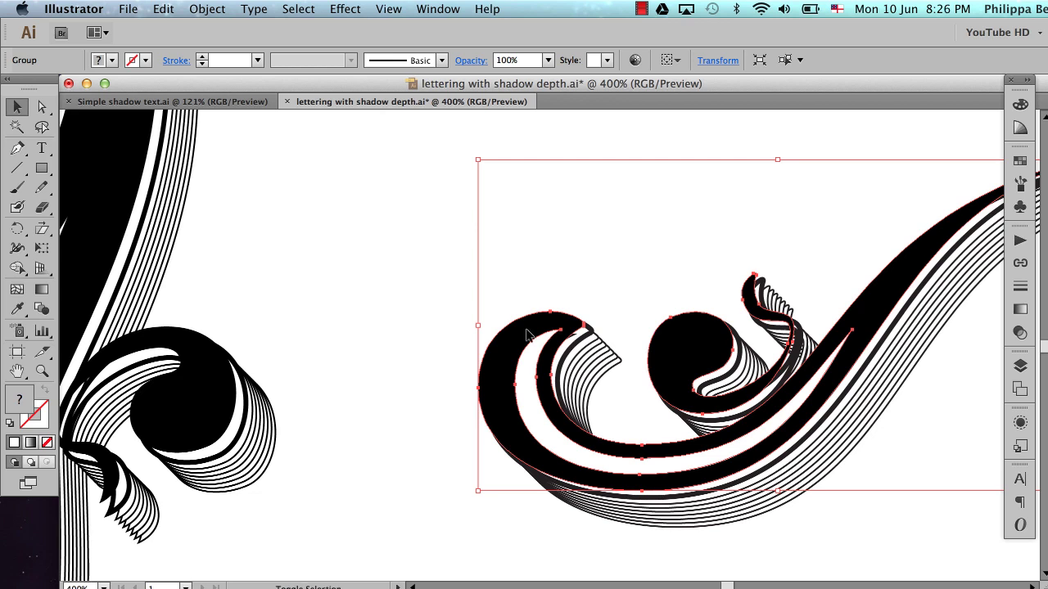
key(shift+Up)
key(shift+Up)
key(shift+Up)
key(shift+Up)
key(shift+Up)
key(shift+Up)
key(shift+Up)
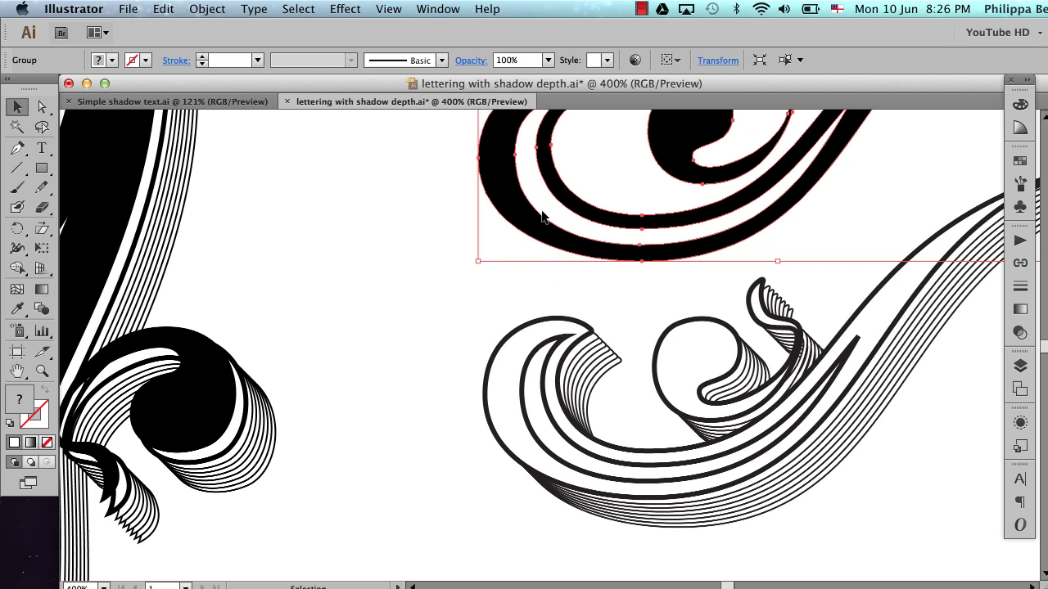
Step: Delete the stray inner shadow path in the lower curl using Direct Selection
click(598, 307)
key(a)
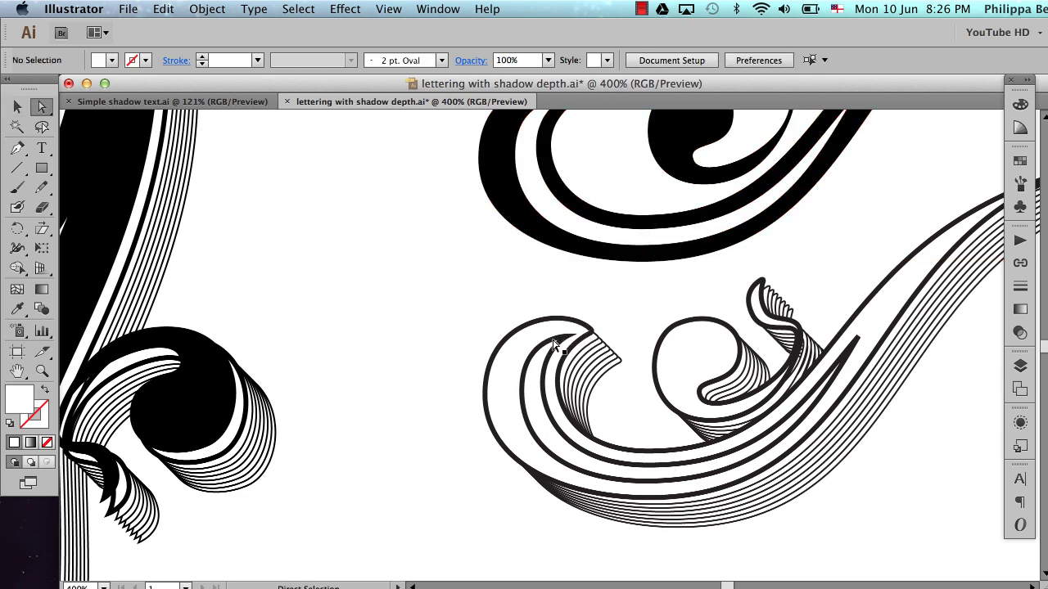
click(557, 344)
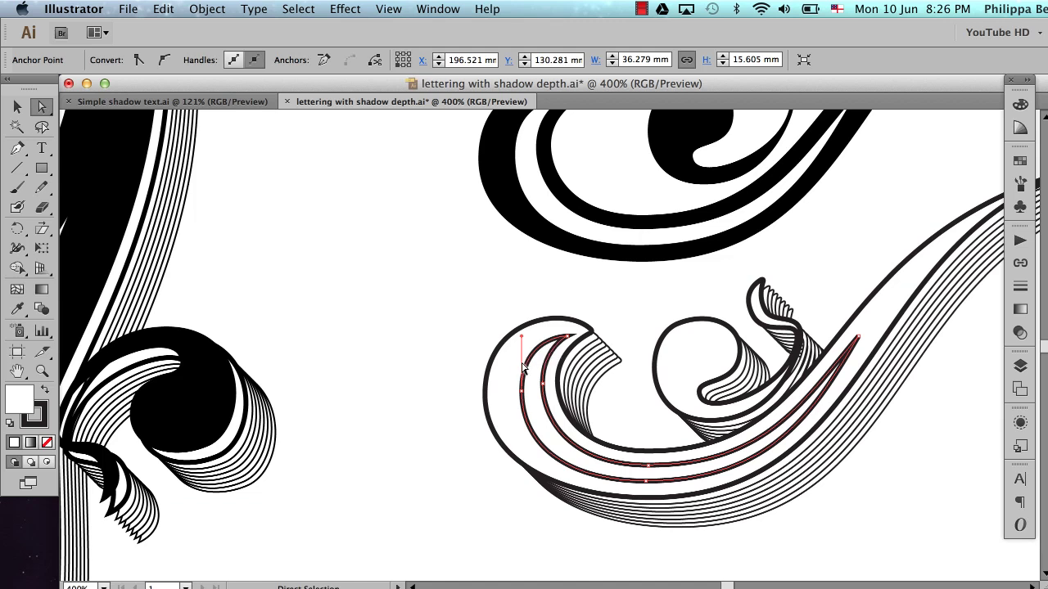
click(517, 396)
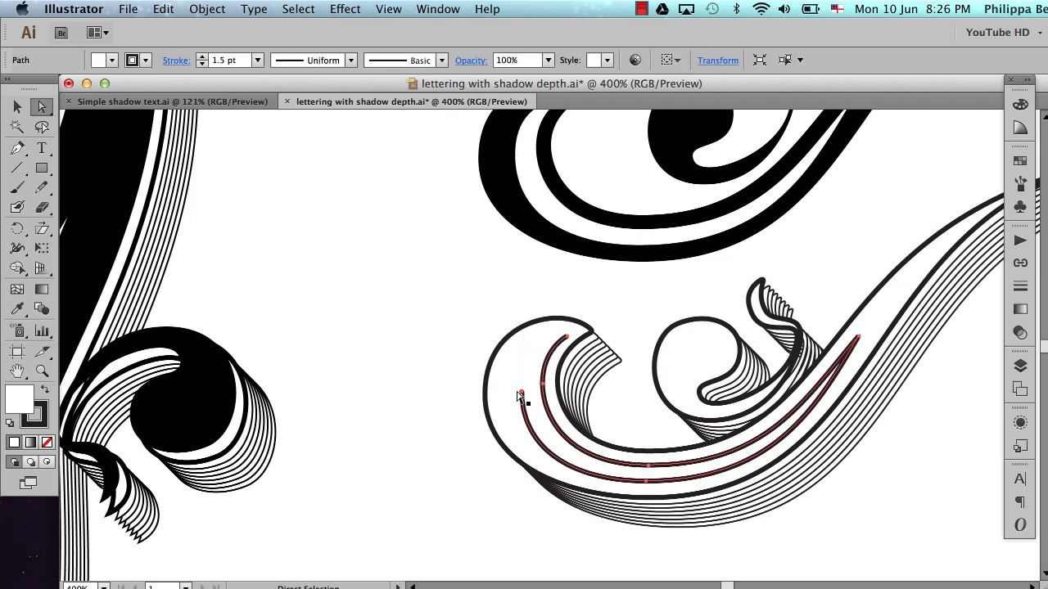
key(Delete)
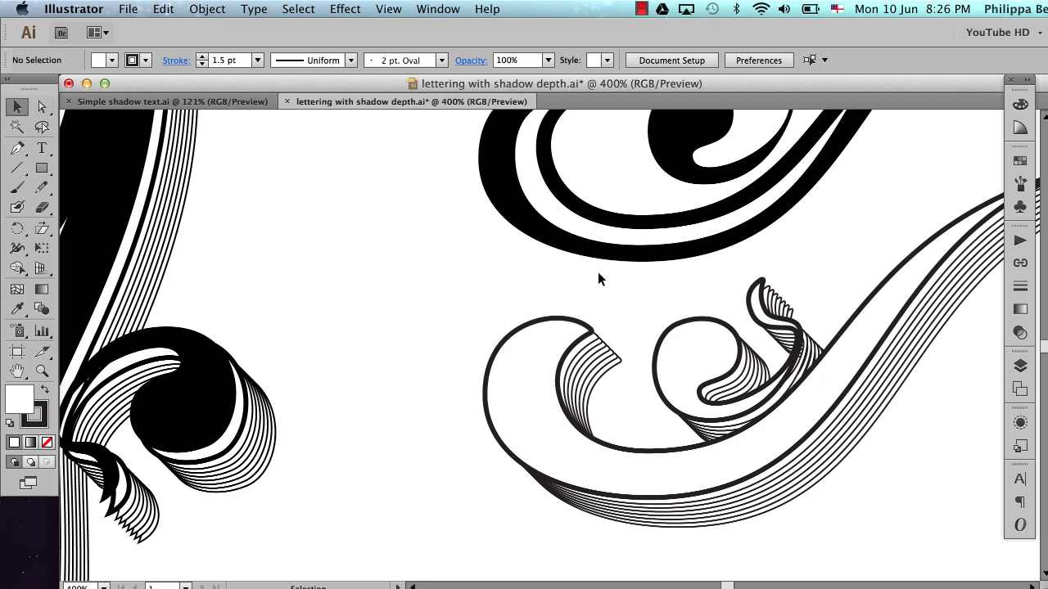
Step: Move the black swirl group back down twice with Shift+Down Arrow onto its shadow lines
key(v)
click(608, 250)
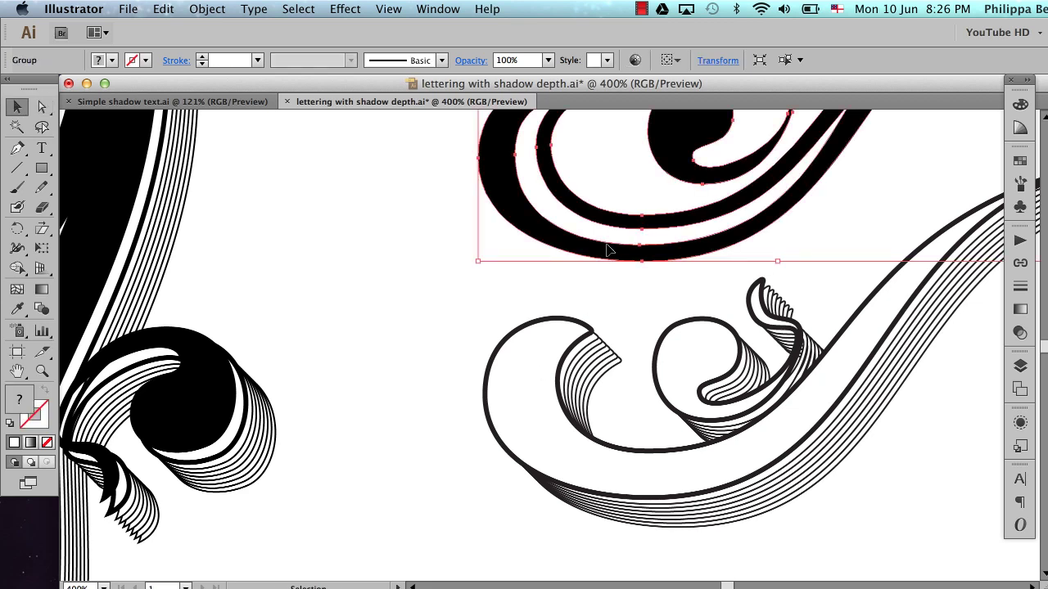
key(shift+Down)
key(shift+Down)
key(shift+Down)
key(shift+Down)
key(shift+Down)
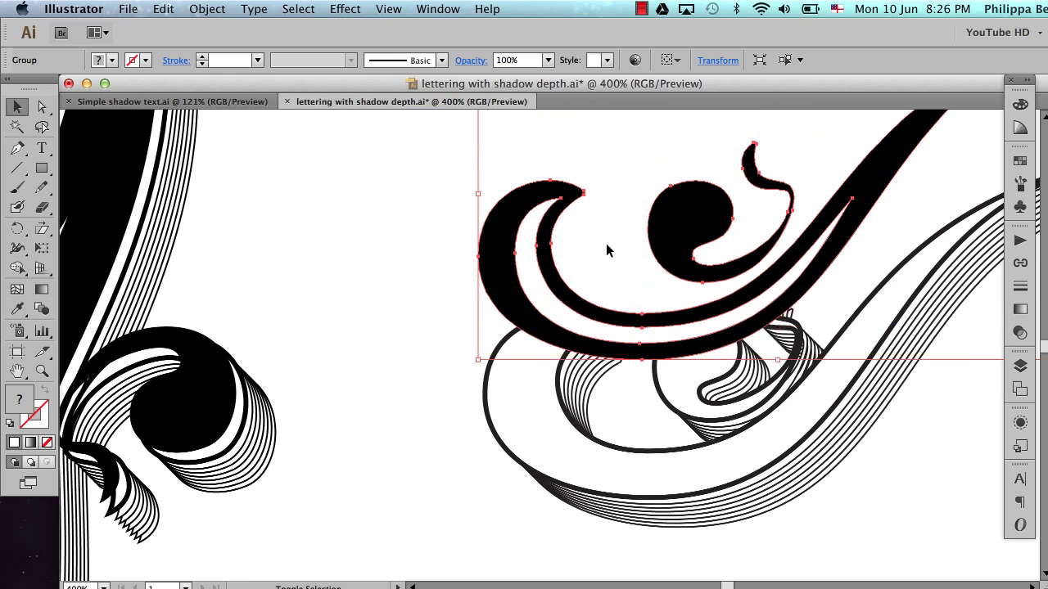
key(shift+Down)
key(shift+Down)
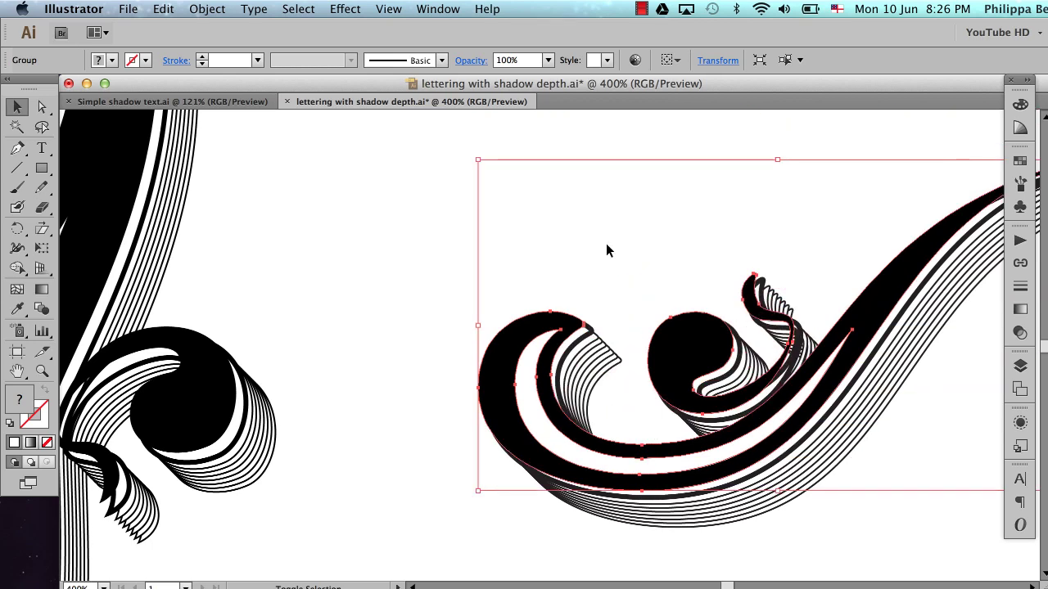
click(618, 227)
scroll(617, 227, right, 5)
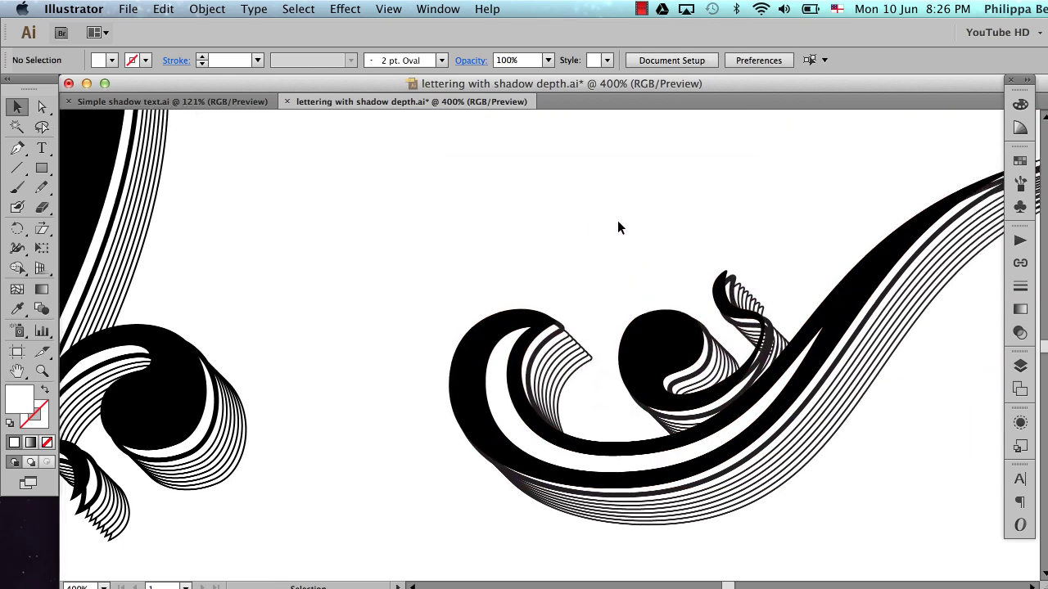
alt+super+click(486, 266)
alt+super+click(486, 266)
alt+super+click(486, 266)
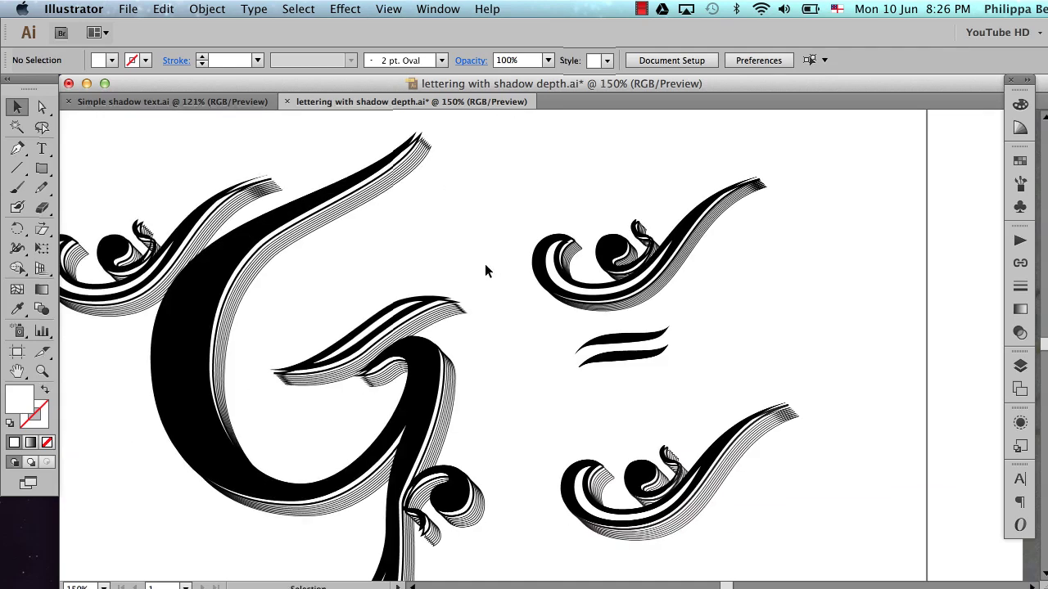
scroll(485, 270, down, 2)
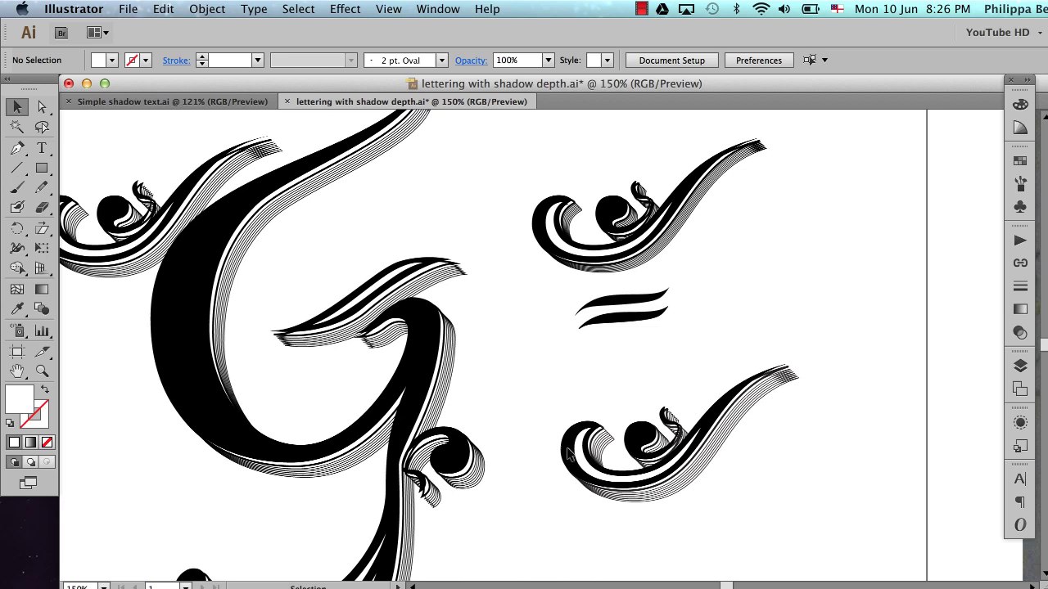